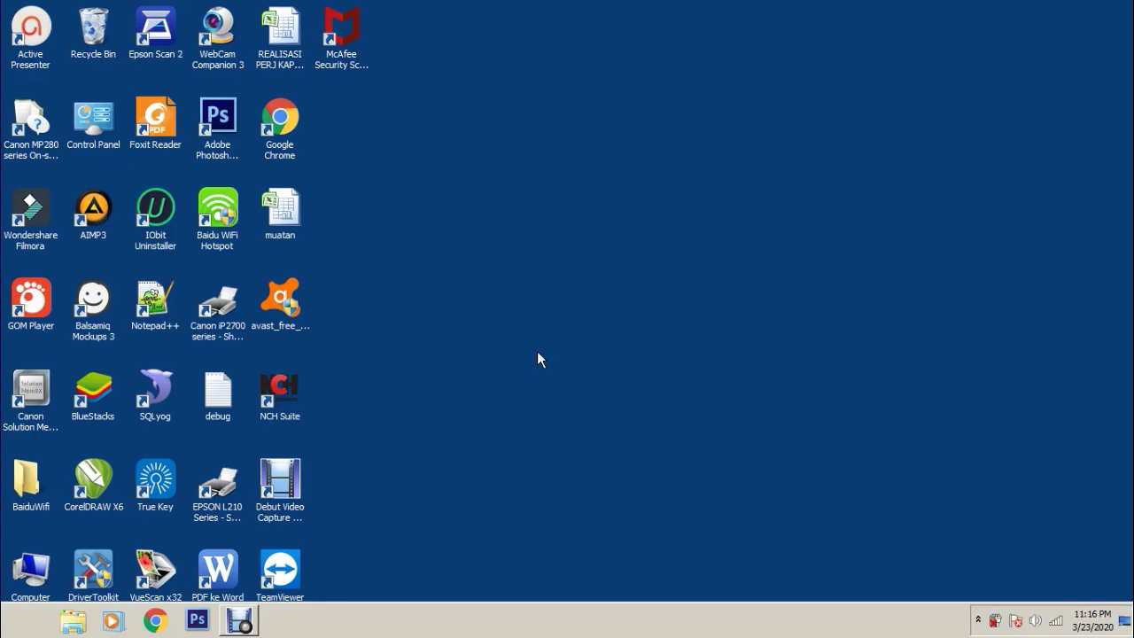
Step: Refresh the desktop and launch Google Chrome
{"action": "right_click", "coordinate": [519, 224]}
{"action": "left_click", "coordinate": [572, 295]}
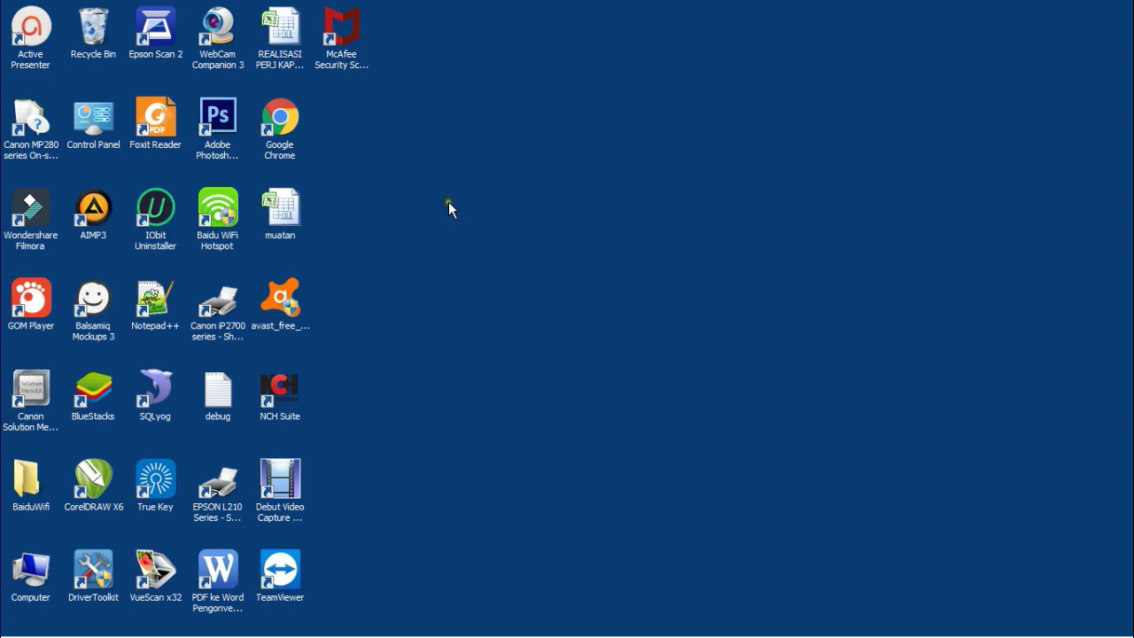
{"action": "double_click", "coordinate": [280, 124]}
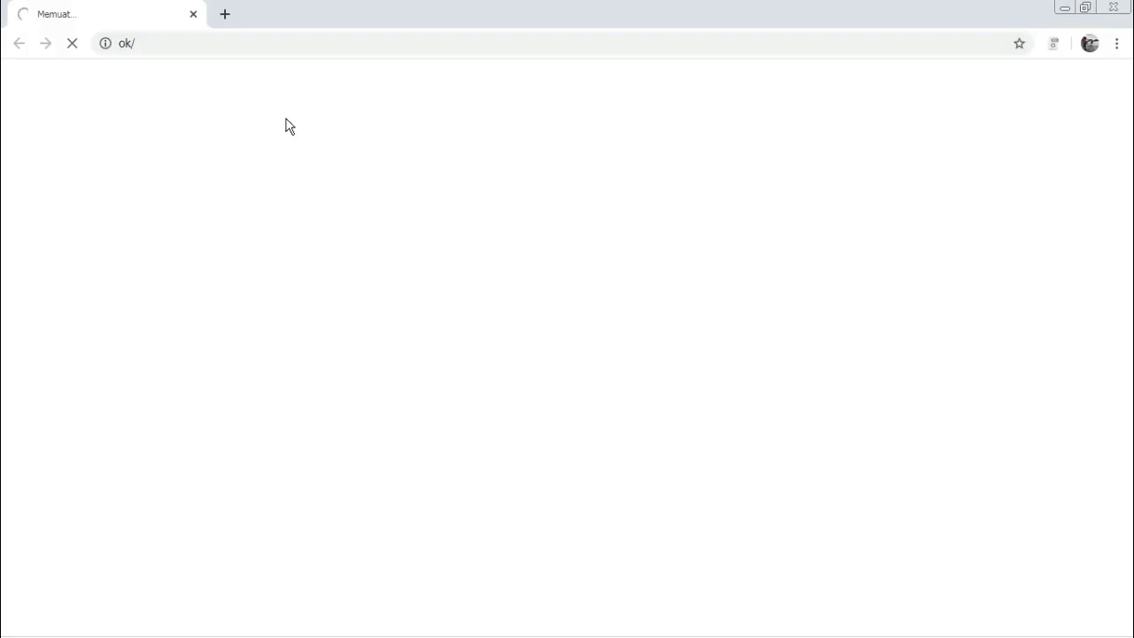
Step: Search the web for 'perintis r2 calang' and open the E-Ticketing Indonesia home page
{"action": "left_click", "coordinate": [302, 44]}
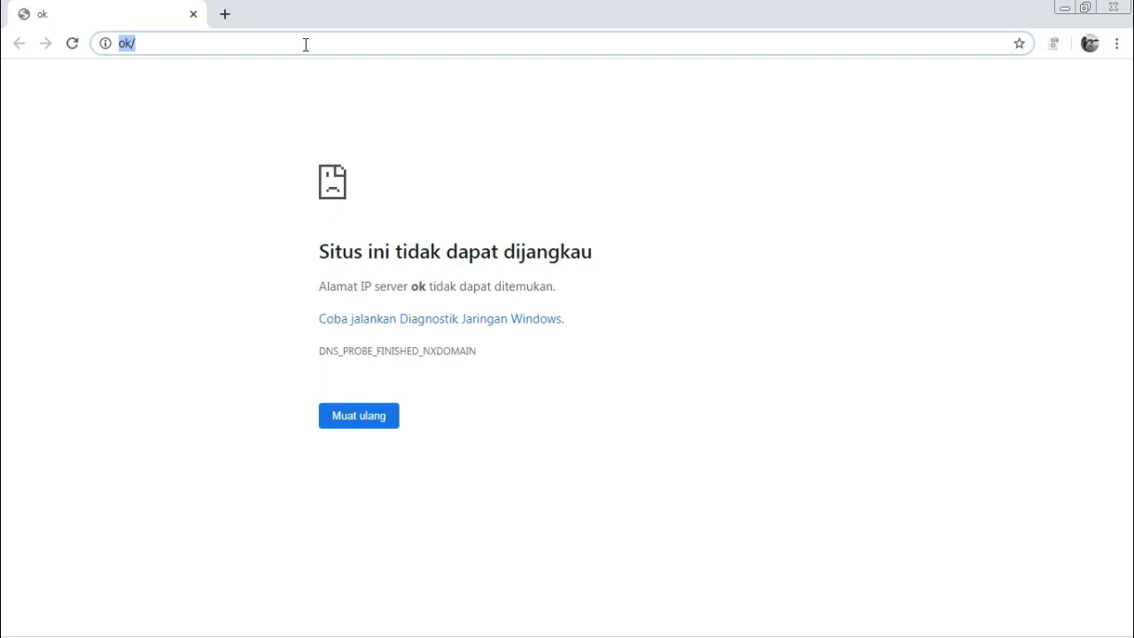
{"action": "key", "text": "Return"}
{"action": "type", "text": "peri"}
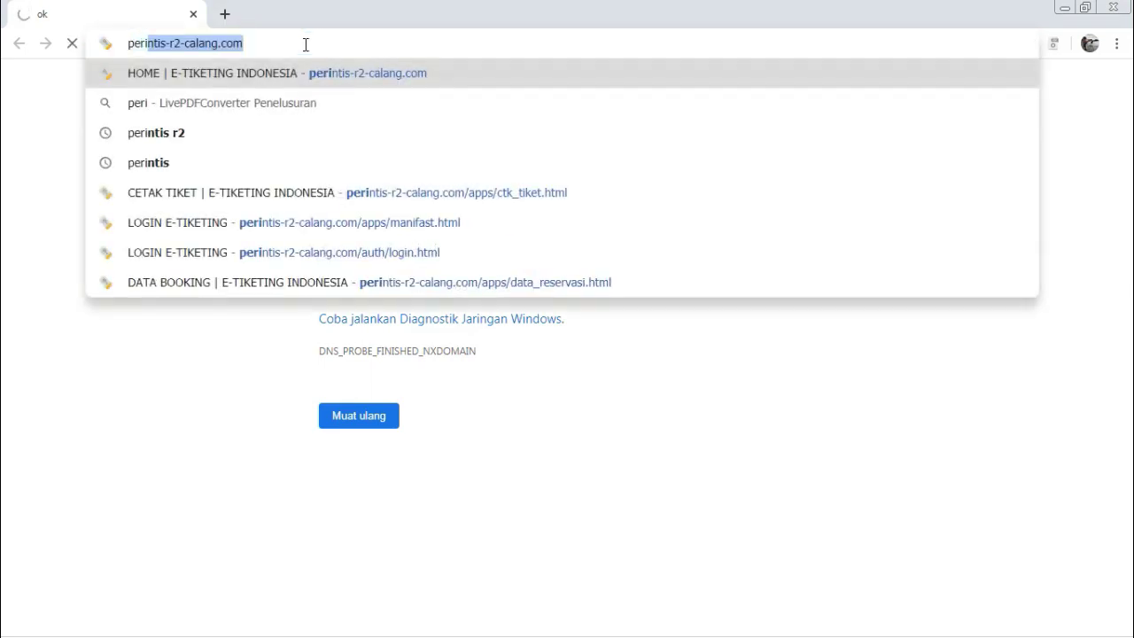
{"action": "type", "text": "nti"}
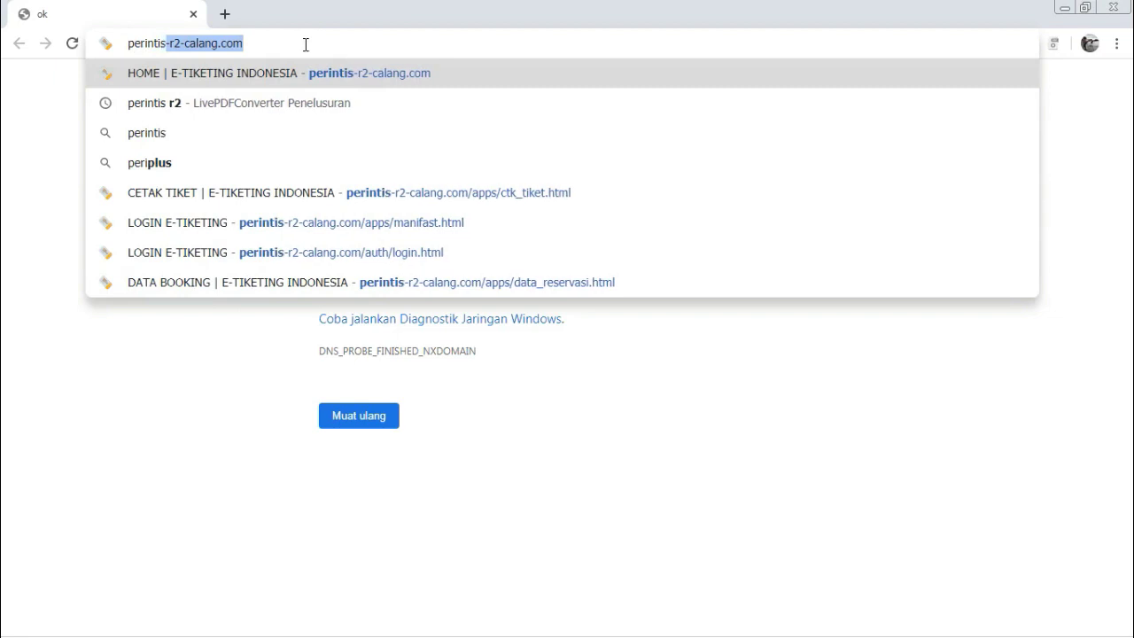
{"action": "type", "text": "s r2 ca"}
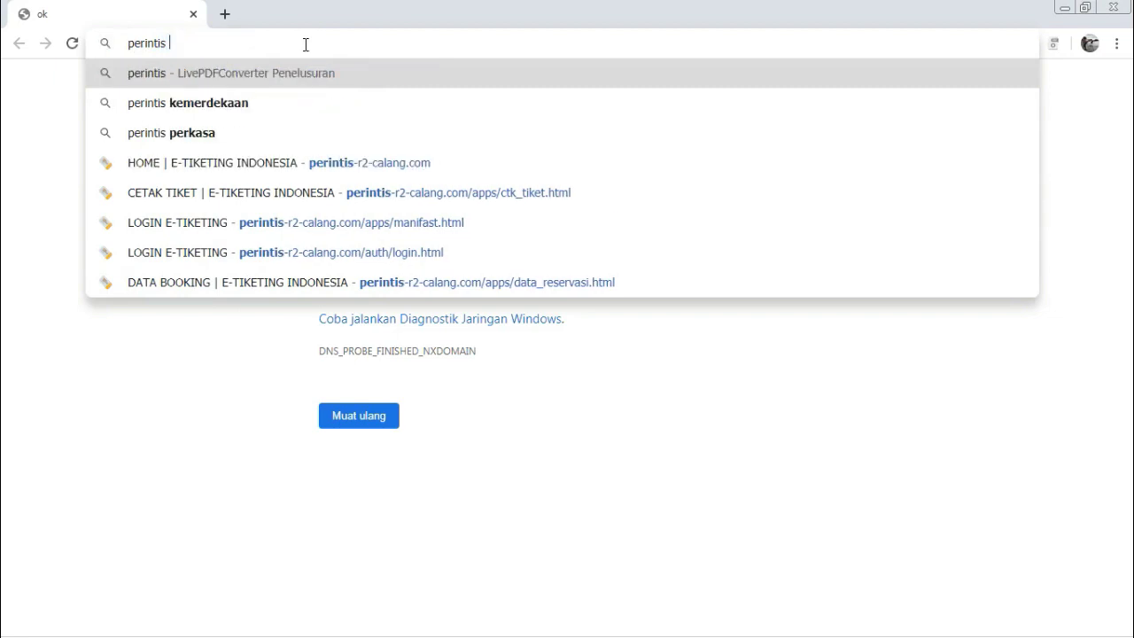
{"action": "type", "text": "lang"}
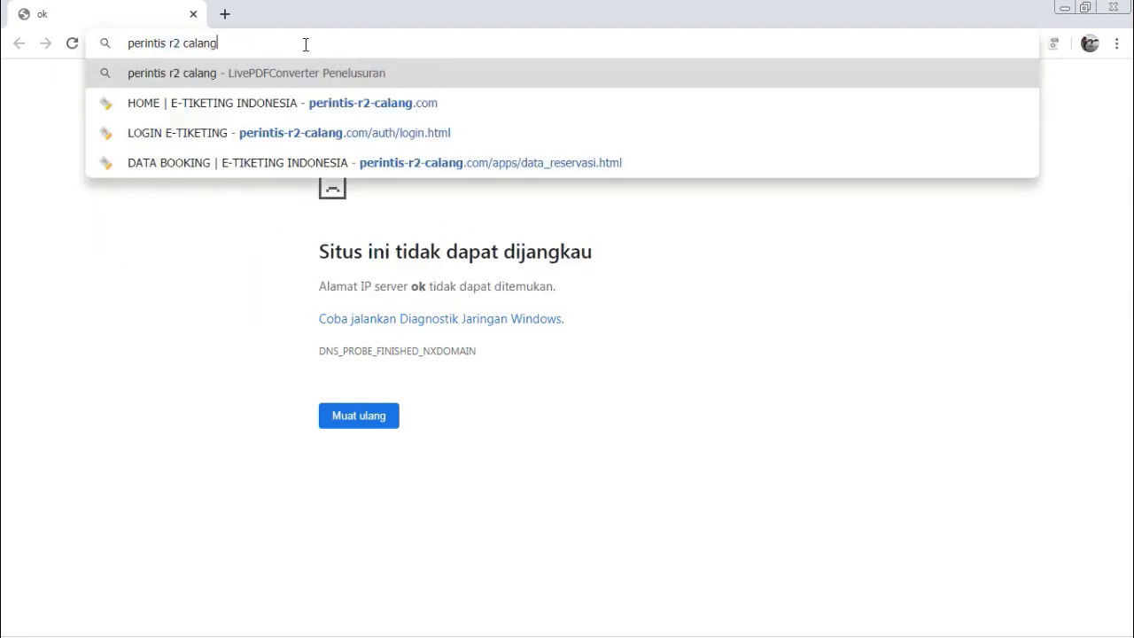
{"action": "key", "text": "Return"}
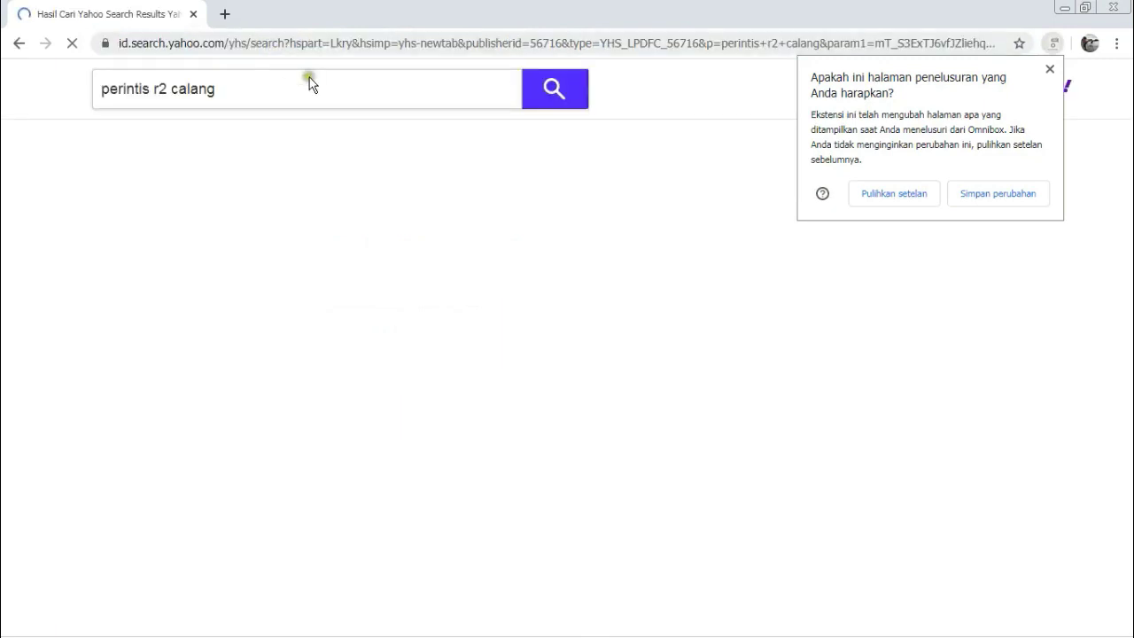
{"action": "left_click", "coordinate": [1049, 69]}
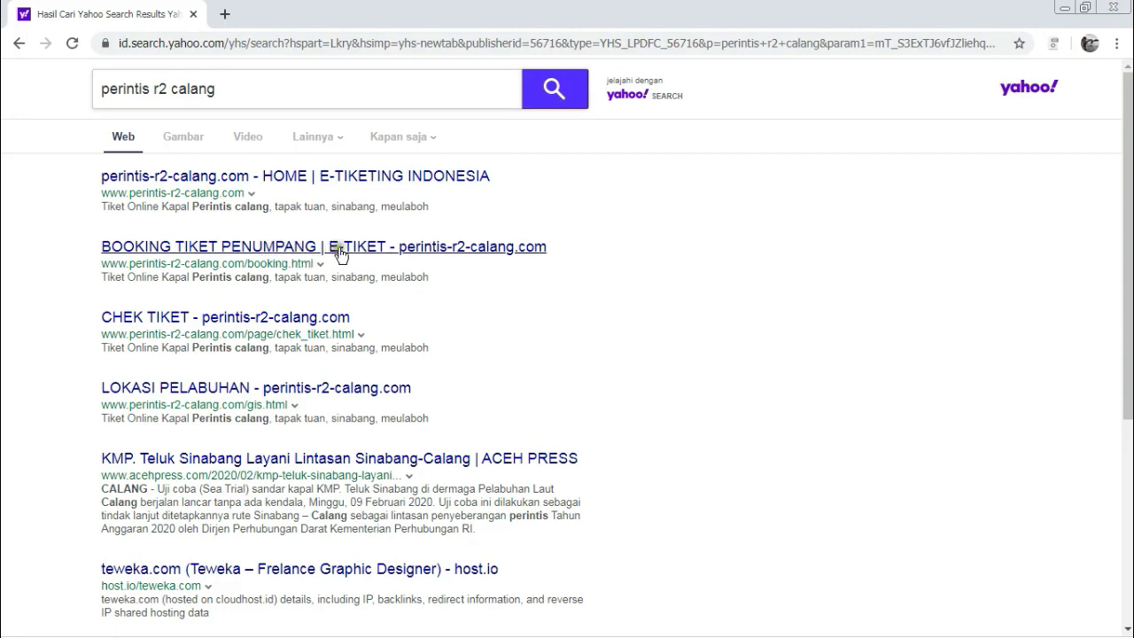
{"action": "left_click", "coordinate": [351, 182]}
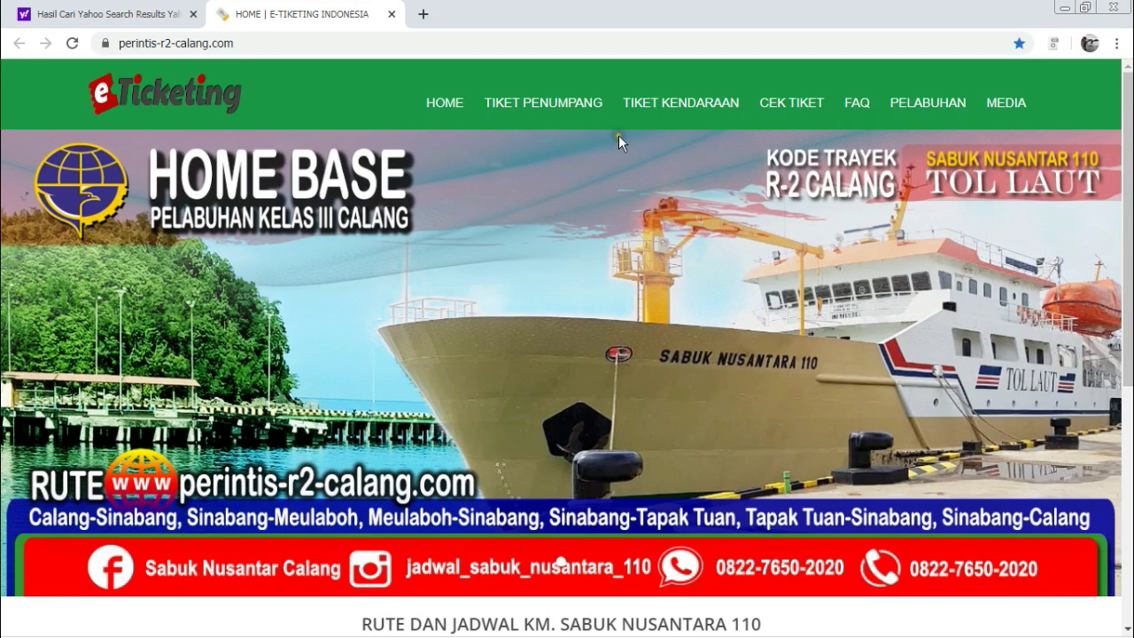
Step: Review the RUTE DAN JADWAL schedule table, then go to the TIKET PENUMPANG booking page
{"action": "scroll", "coordinate": [619, 140], "scroll_direction": "down", "scroll_amount": 5}
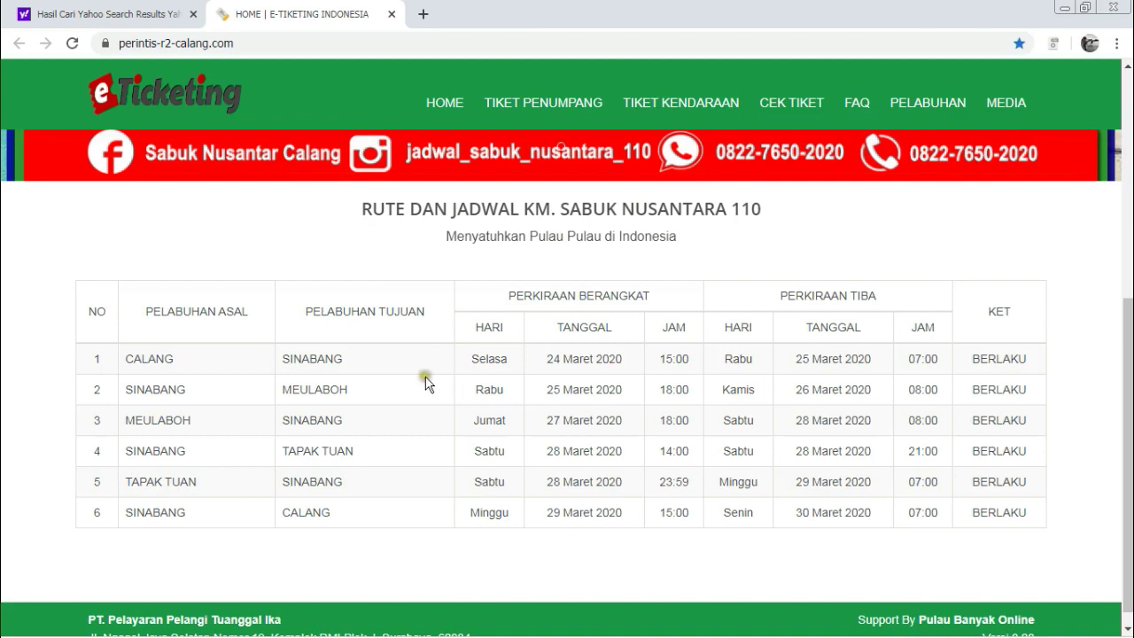
{"action": "scroll", "coordinate": [435, 377], "scroll_direction": "up", "scroll_amount": 5}
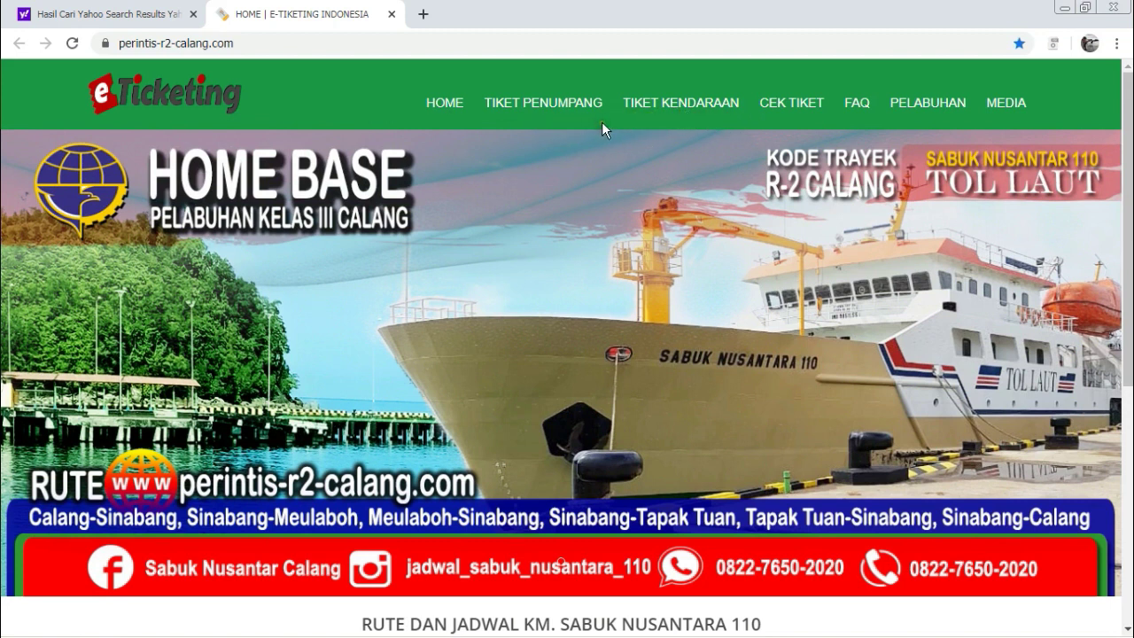
{"action": "left_click", "coordinate": [545, 116]}
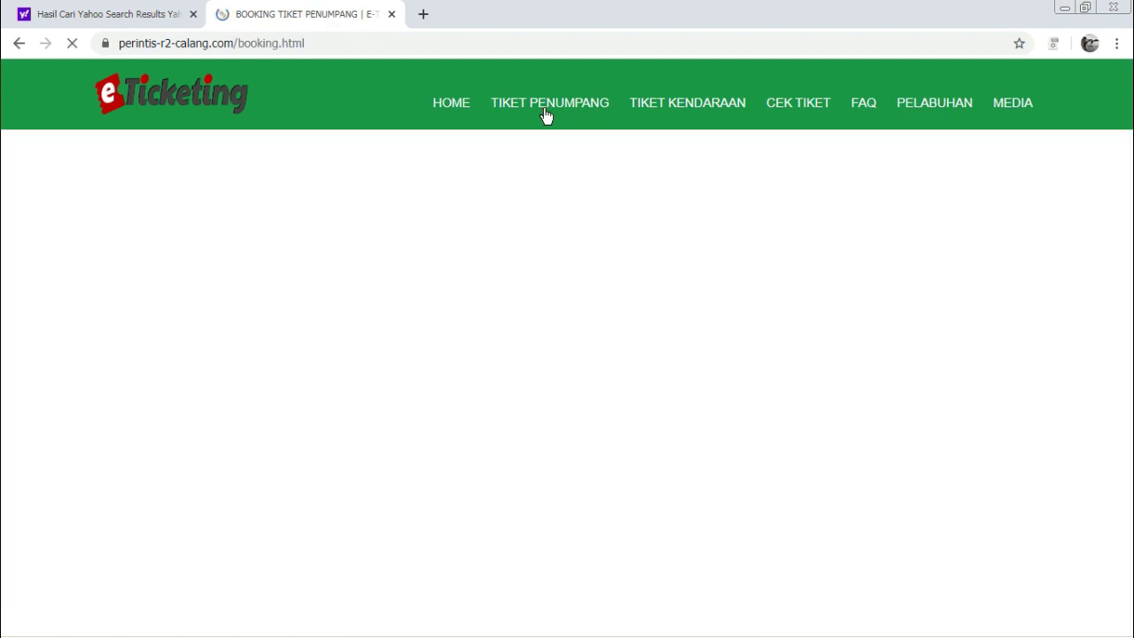
Step: Choose CALANG as departure port and search for the 24 March 2020 Calang–Sinabang sailing
{"action": "left_click_drag", "start_coordinate": [1128, 285], "coordinate": [1129, 312]}
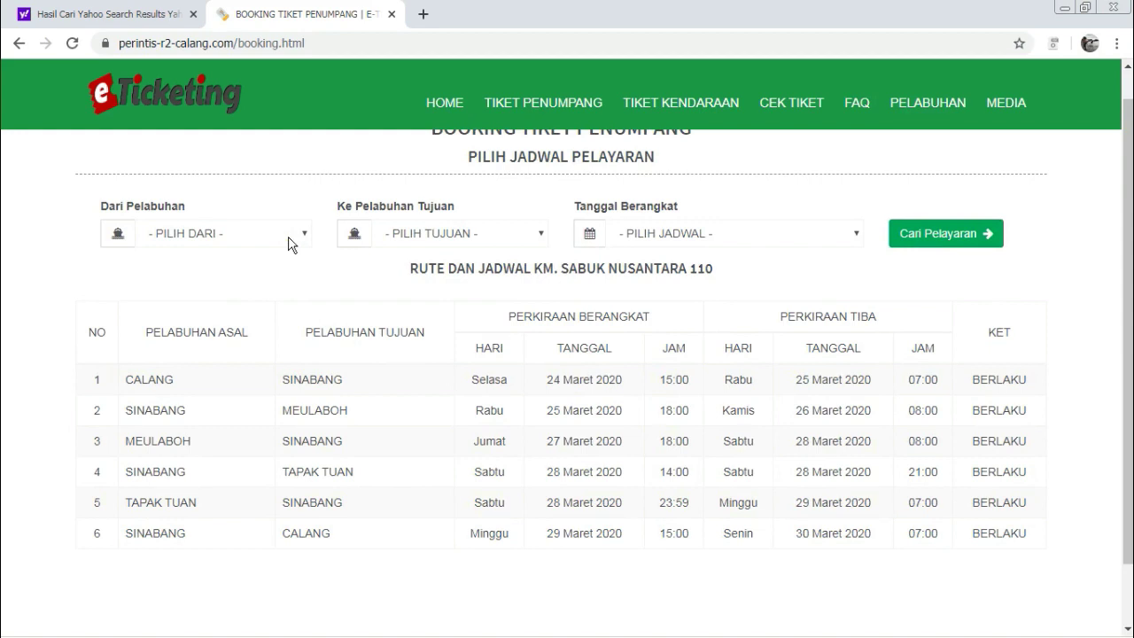
{"action": "left_click", "coordinate": [288, 237]}
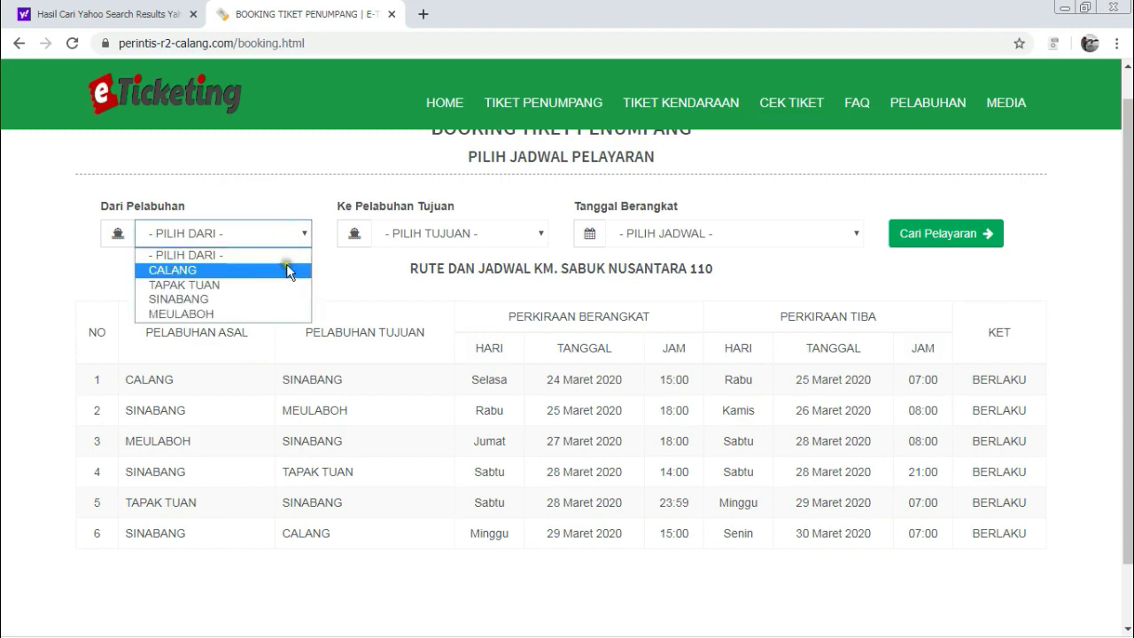
{"action": "left_click", "coordinate": [285, 267]}
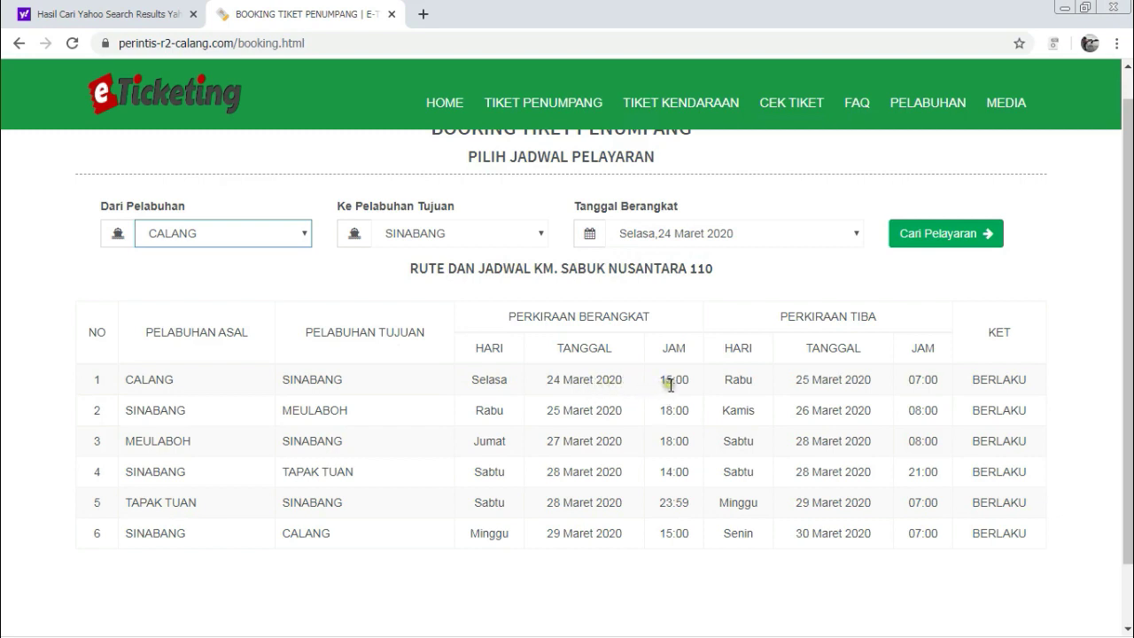
{"action": "left_click", "coordinate": [930, 237]}
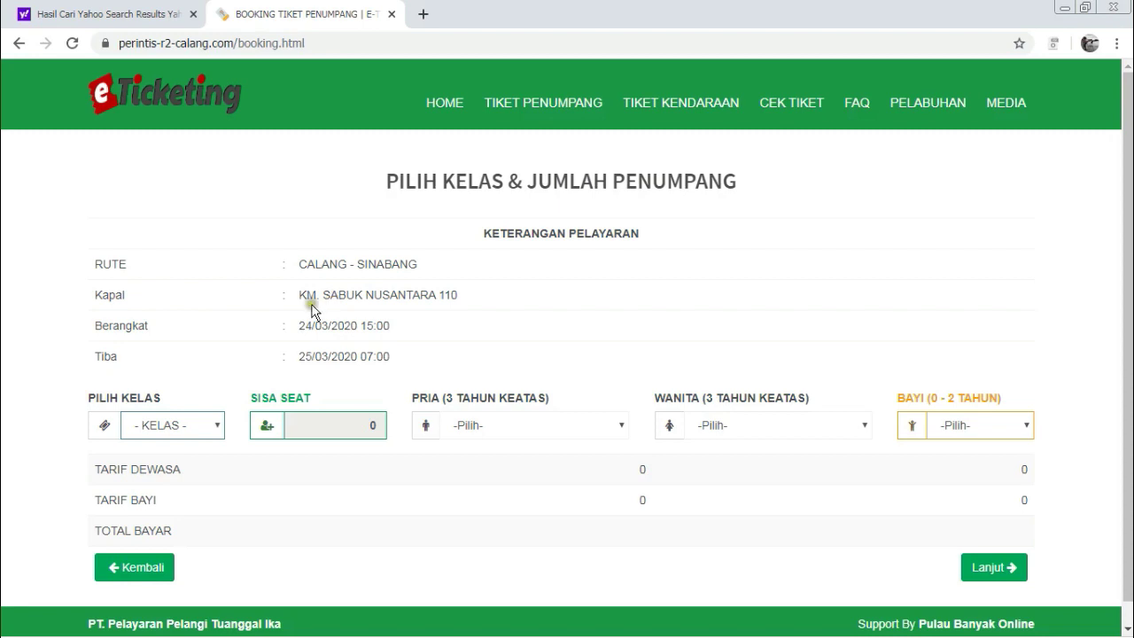
Step: Select EKONOMI as the travel class for the KM. Sabuk Nusantara 110 sailing
{"action": "scroll", "coordinate": [317, 330], "scroll_direction": "down", "scroll_amount": 1}
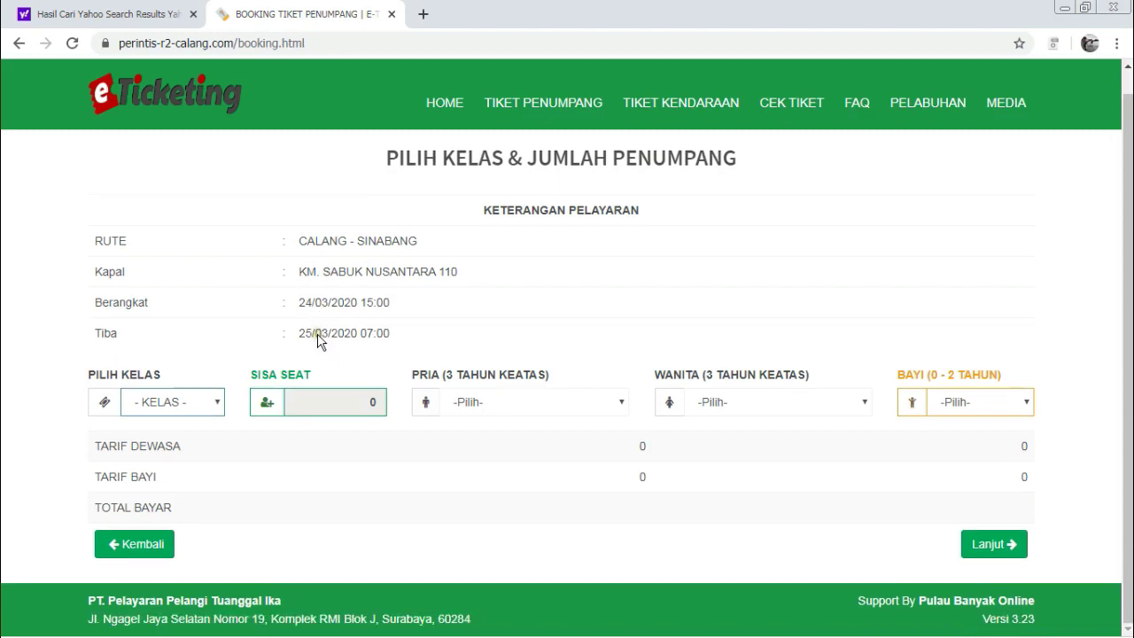
{"action": "left_click", "coordinate": [217, 409]}
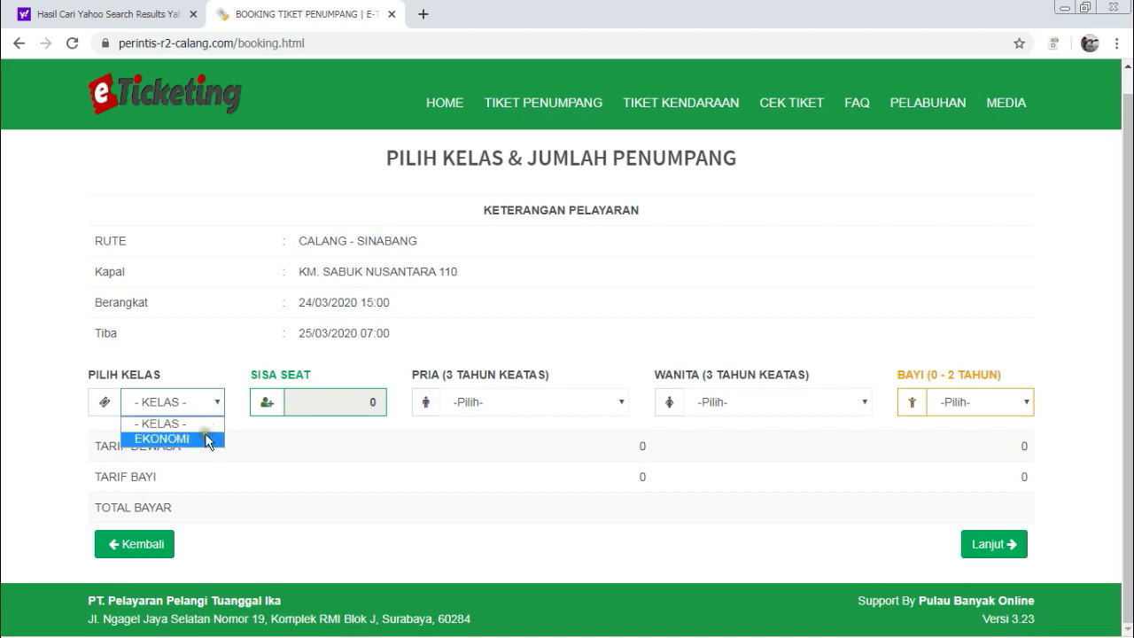
{"action": "left_click", "coordinate": [209, 440]}
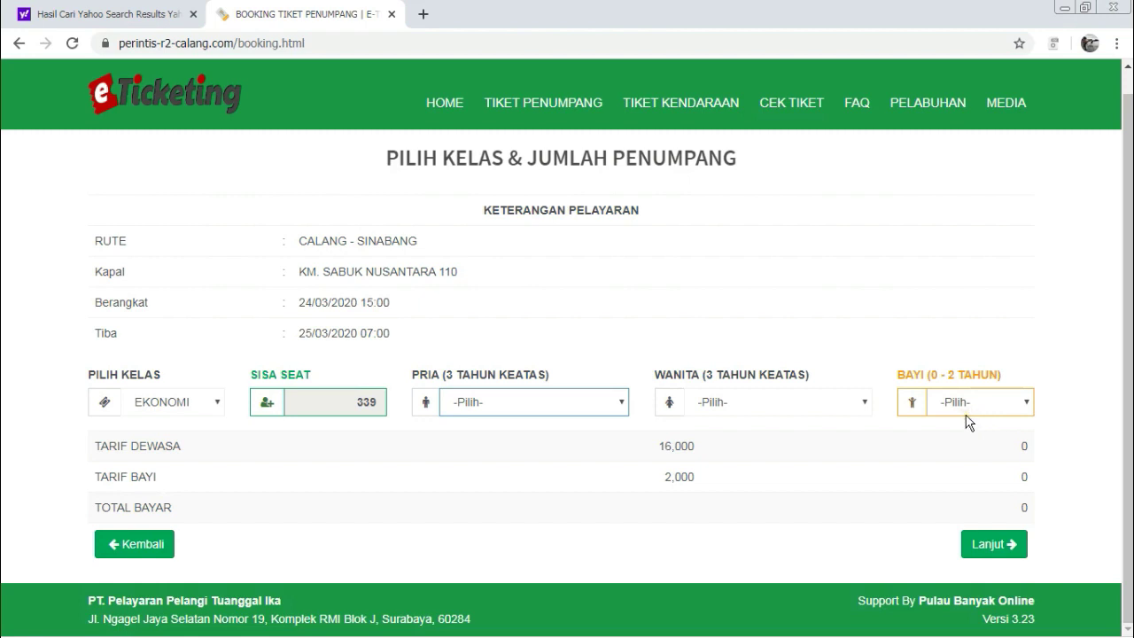
Step: Set PRIA, WANITA and BAYI to 1 Orang each for a 34,000 total, then continue
{"action": "left_click", "coordinate": [609, 403]}
{"action": "key", "text": "Down"}
{"action": "key", "text": "Return"}
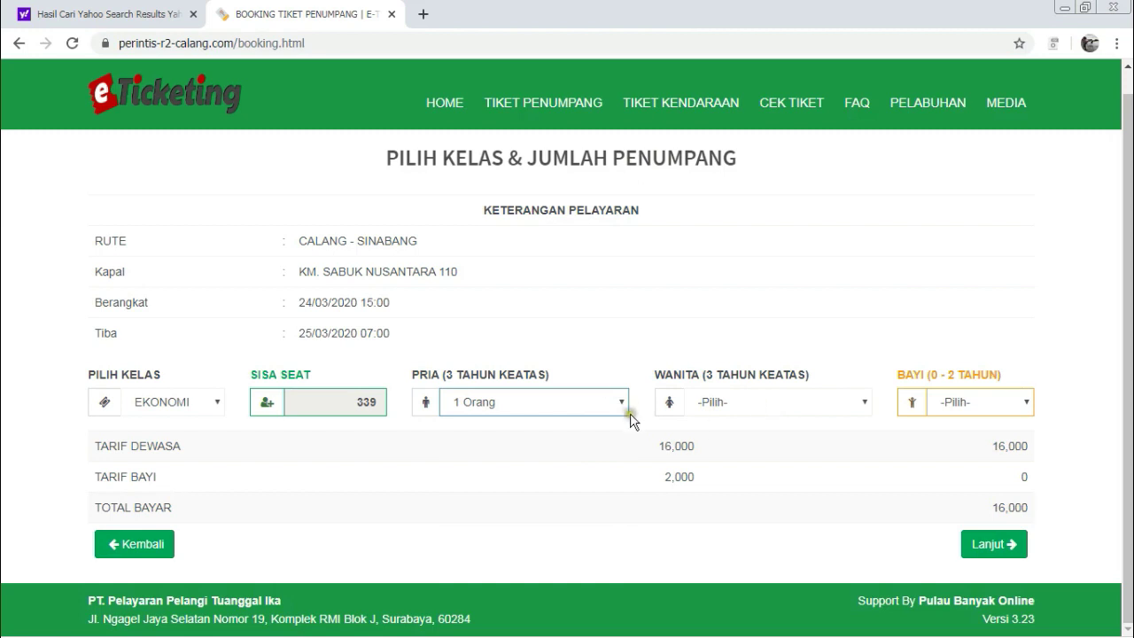
{"action": "left_click", "coordinate": [752, 401]}
{"action": "left_click", "coordinate": [749, 442]}
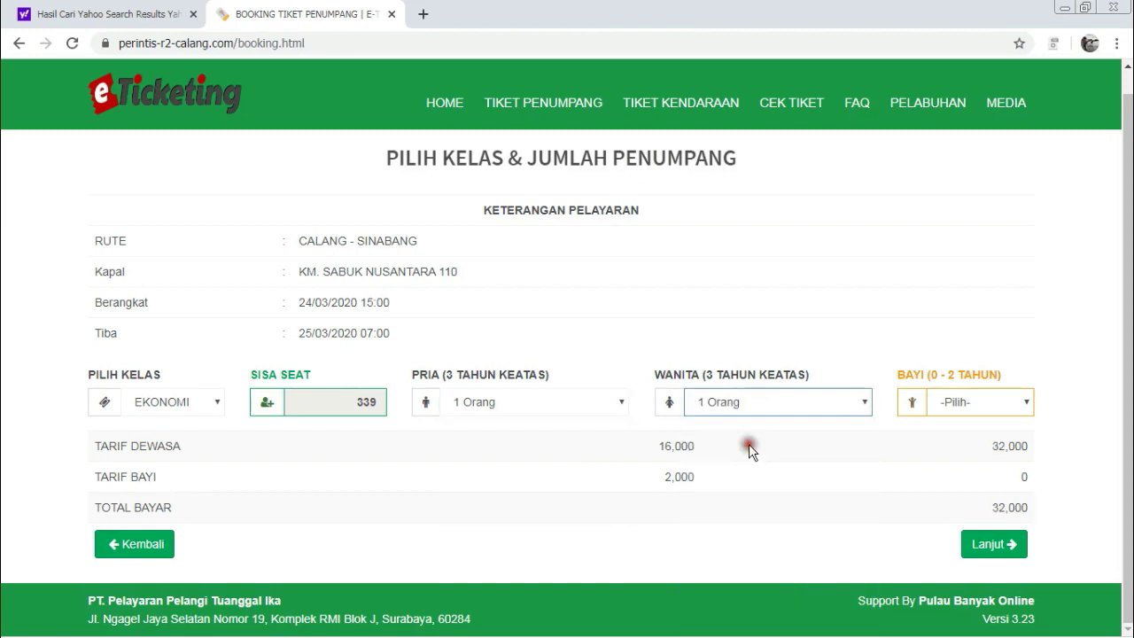
{"action": "left_click", "coordinate": [1014, 404]}
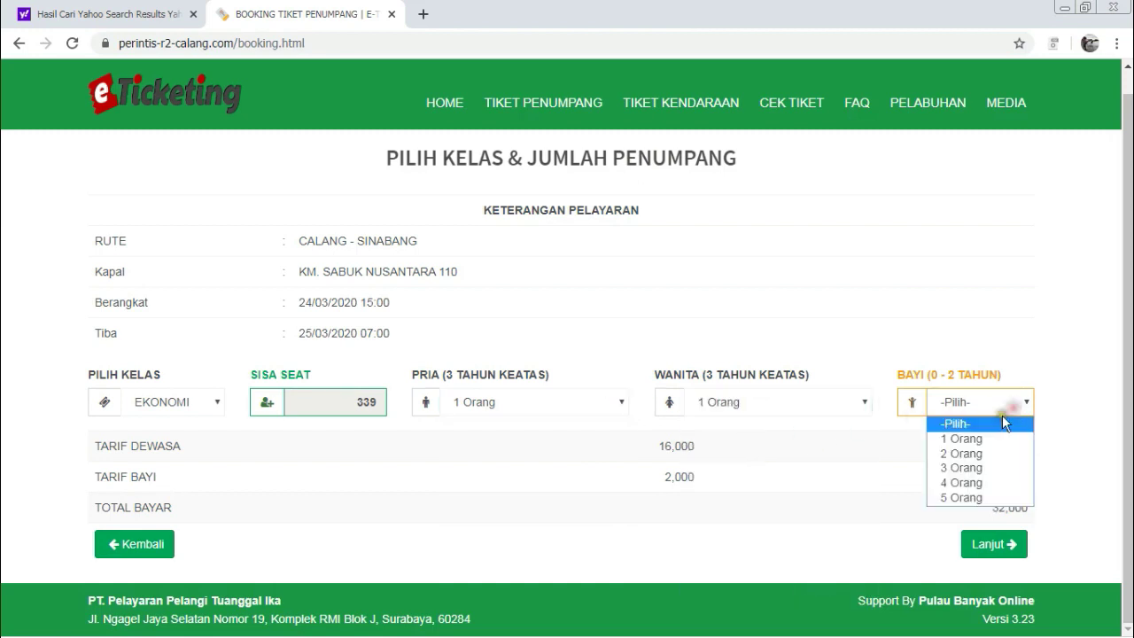
{"action": "left_click", "coordinate": [986, 439]}
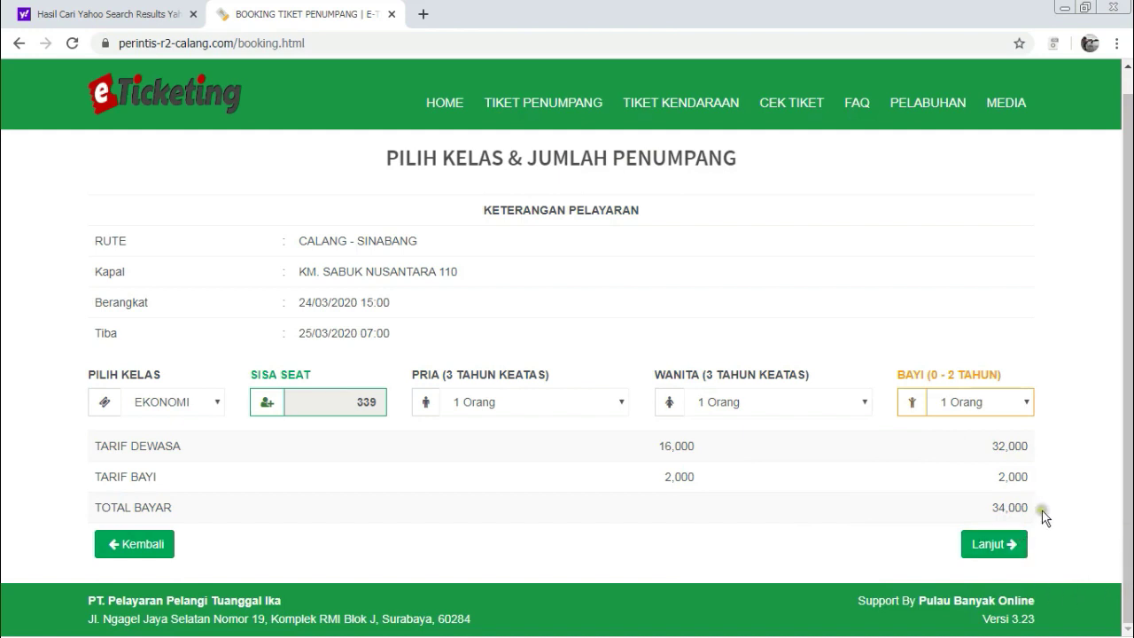
{"action": "left_click", "coordinate": [1005, 550]}
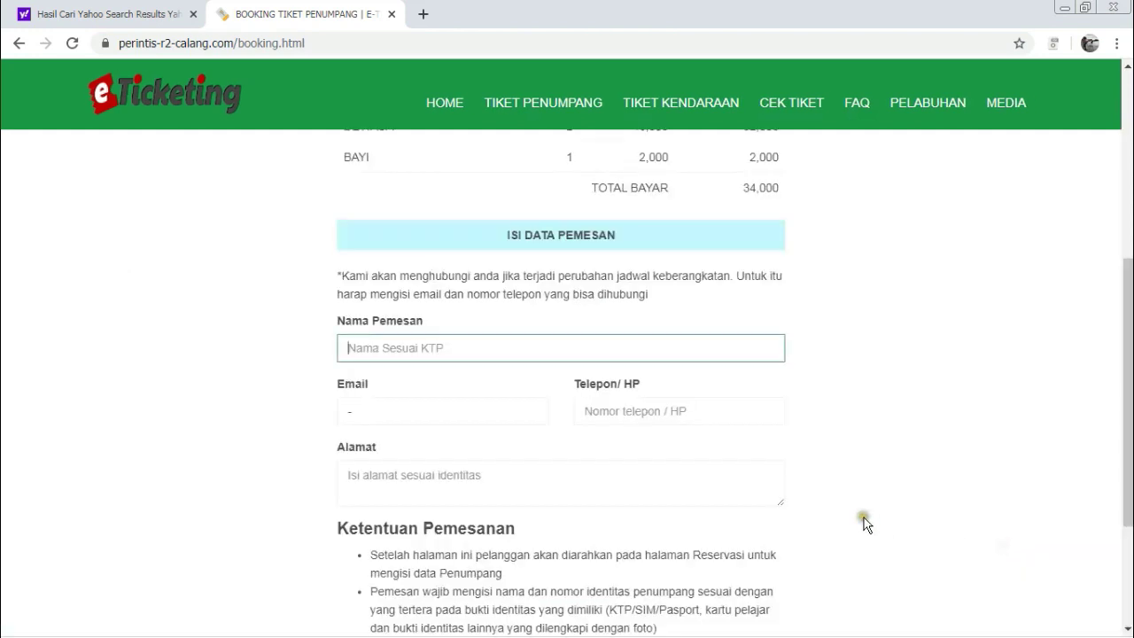
Step: Enter the orderer's name and fill the phone number from the saved autofill suggestion
{"action": "scroll", "coordinate": [506, 292], "scroll_direction": "up", "scroll_amount": 3}
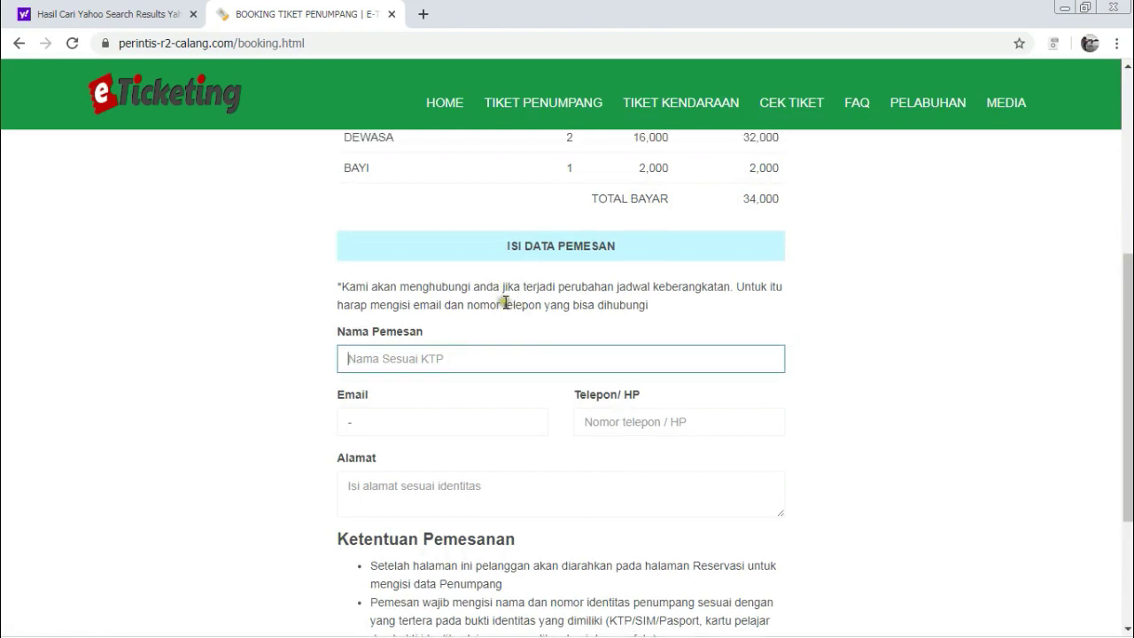
{"action": "scroll", "coordinate": [506, 311], "scroll_direction": "up", "scroll_amount": 2}
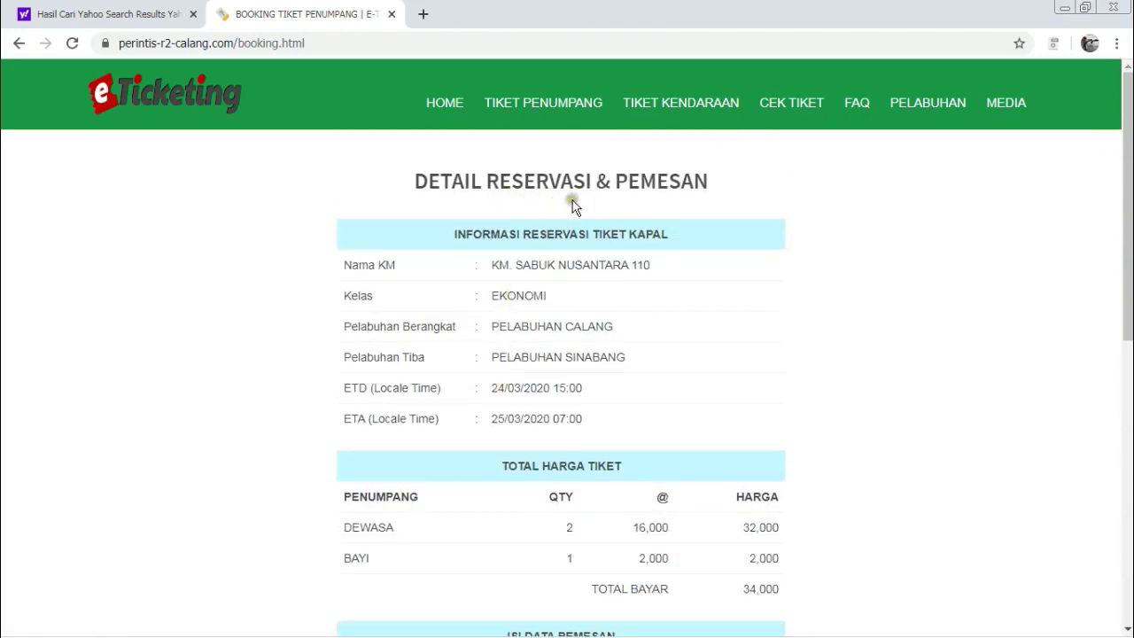
{"action": "scroll", "coordinate": [625, 198], "scroll_direction": "down", "scroll_amount": 1}
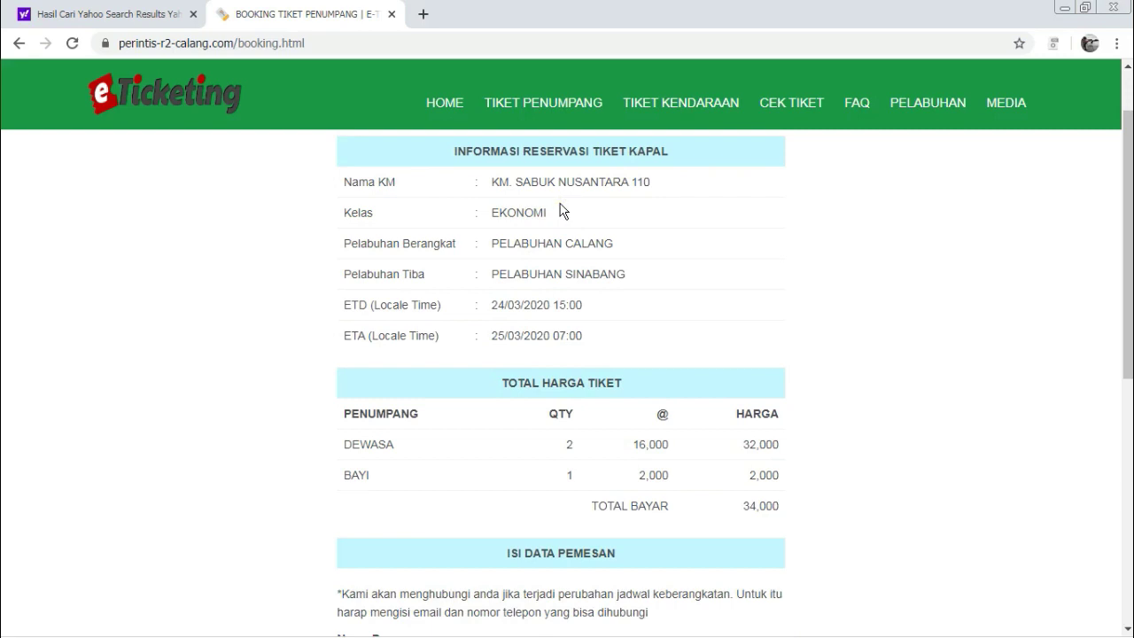
{"action": "scroll", "coordinate": [565, 214], "scroll_direction": "down", "scroll_amount": 1}
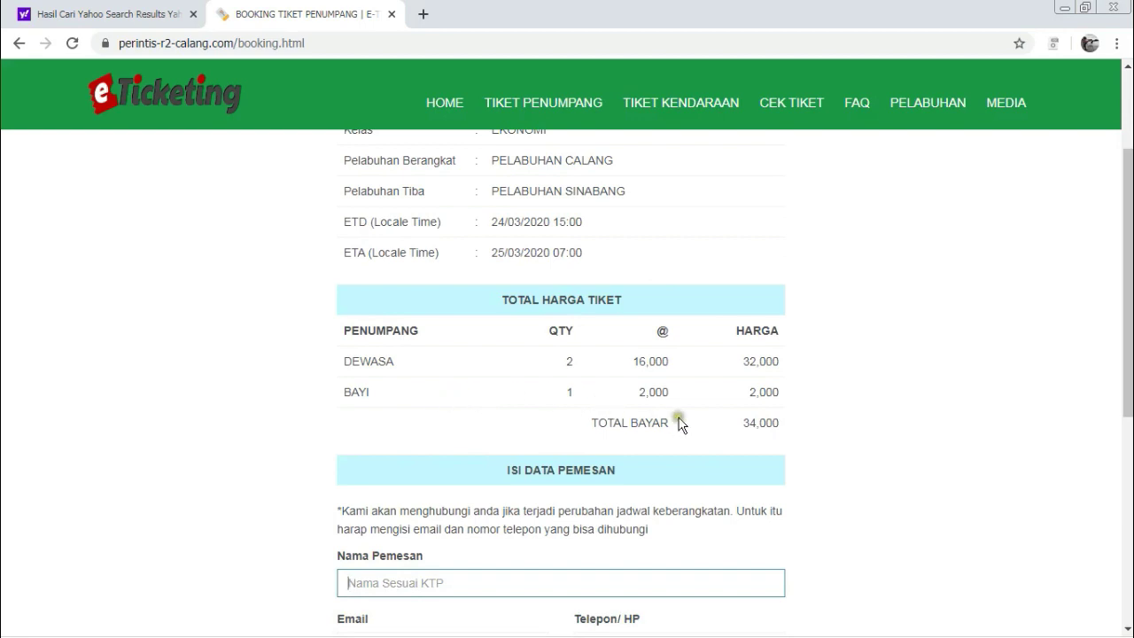
{"action": "scroll", "coordinate": [749, 430], "scroll_direction": "down", "scroll_amount": 2}
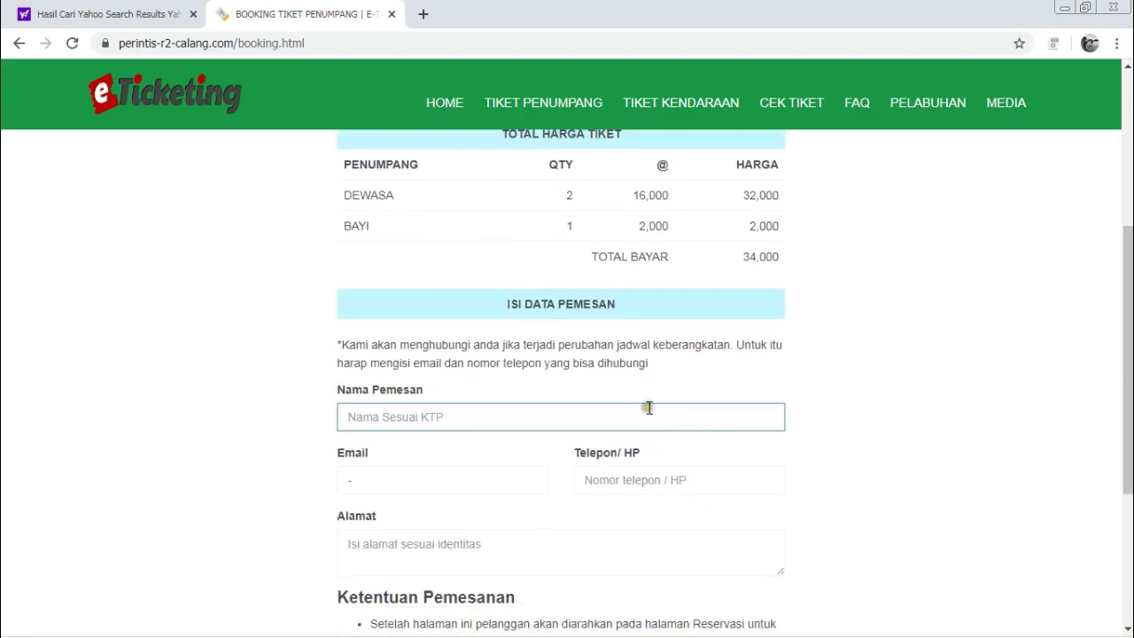
{"action": "left_click", "coordinate": [510, 422]}
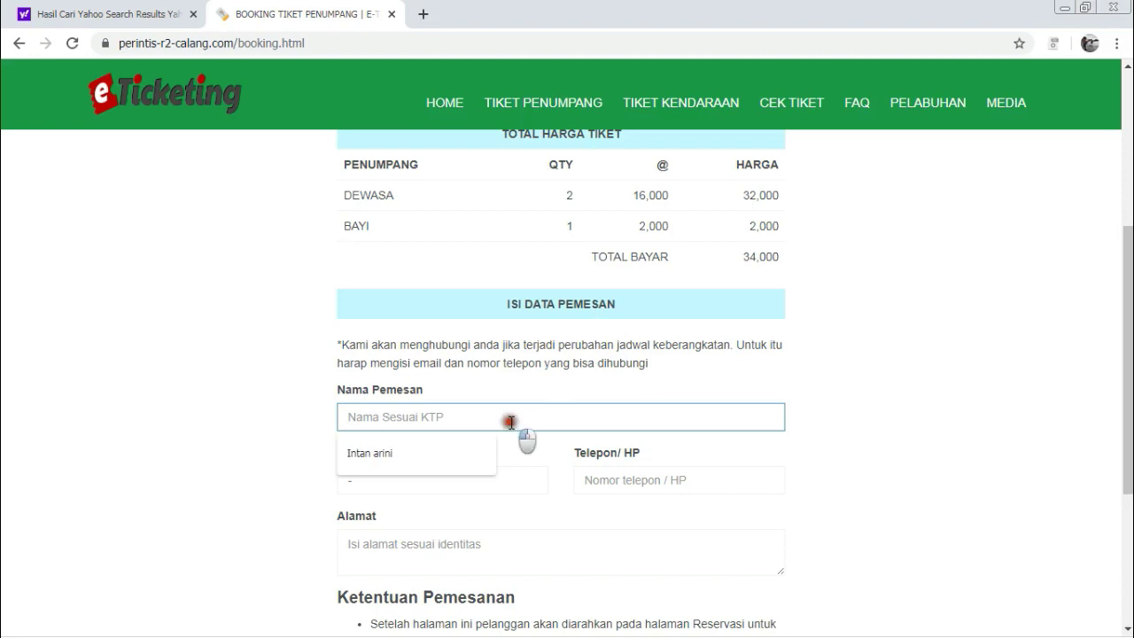
{"action": "scroll", "coordinate": [512, 408], "scroll_direction": "down", "scroll_amount": 1}
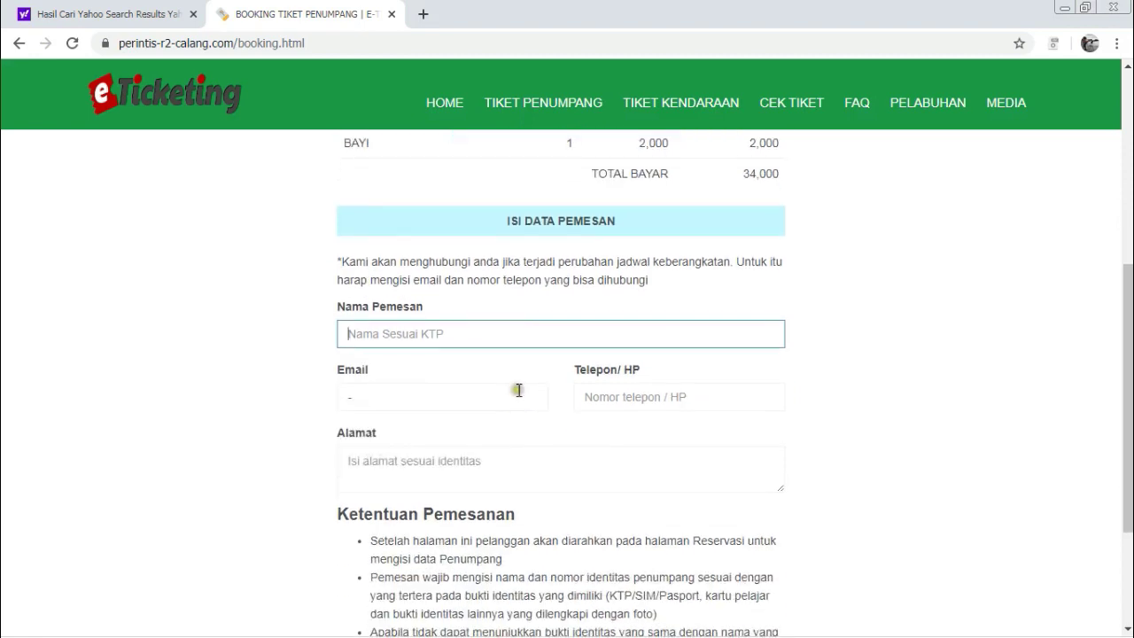
{"action": "left_click", "coordinate": [498, 336]}
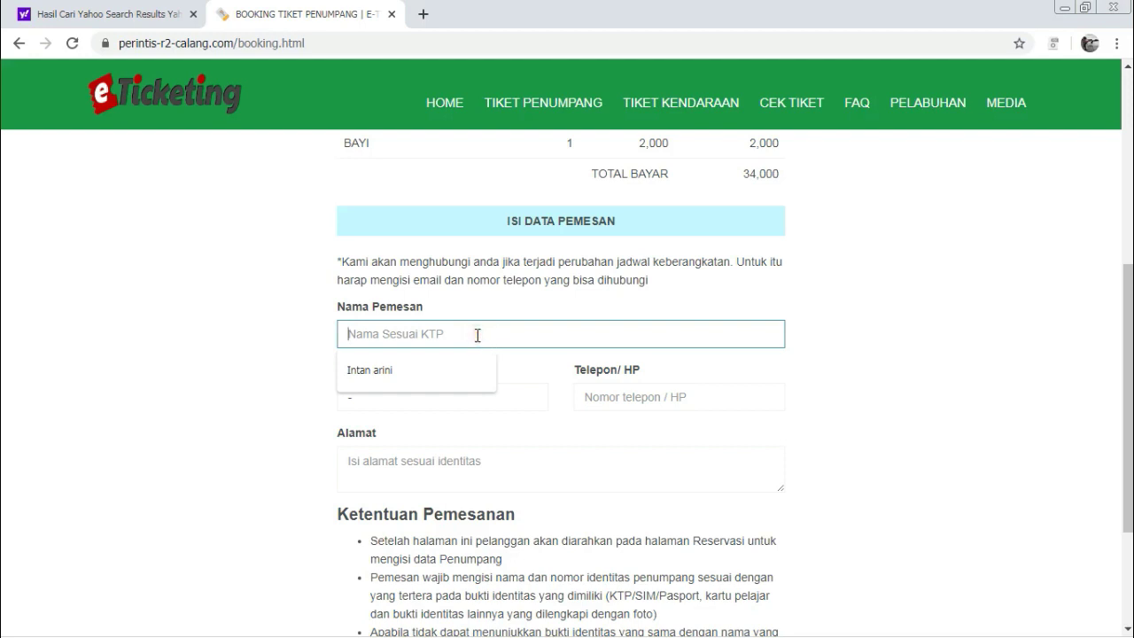
{"action": "type", "text": "Andi"}
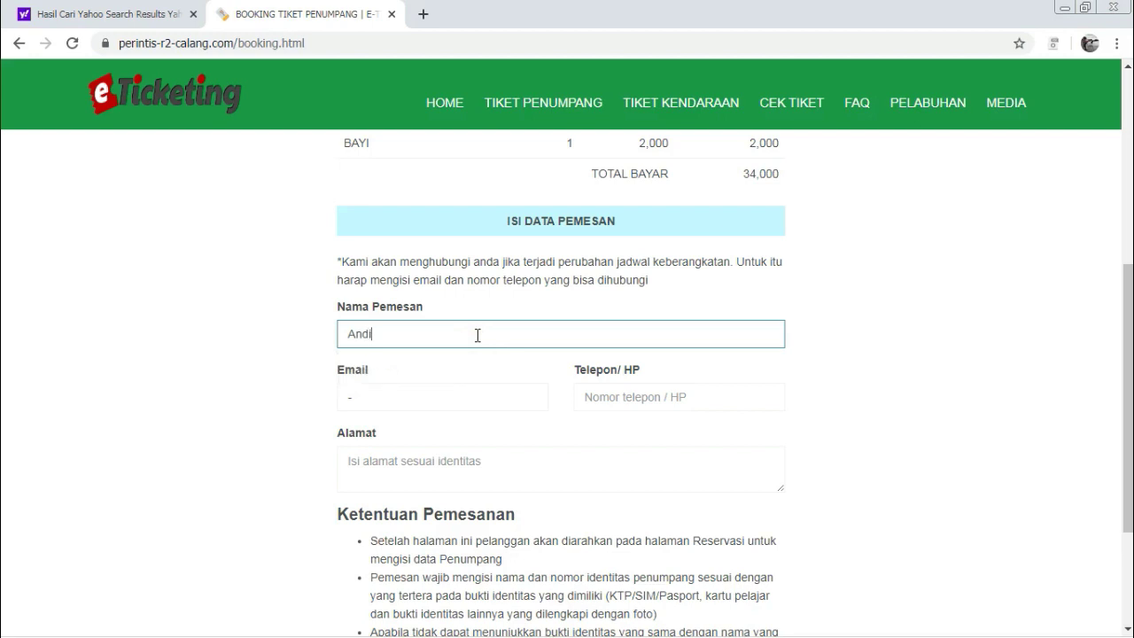
{"action": "left_click", "coordinate": [415, 394]}
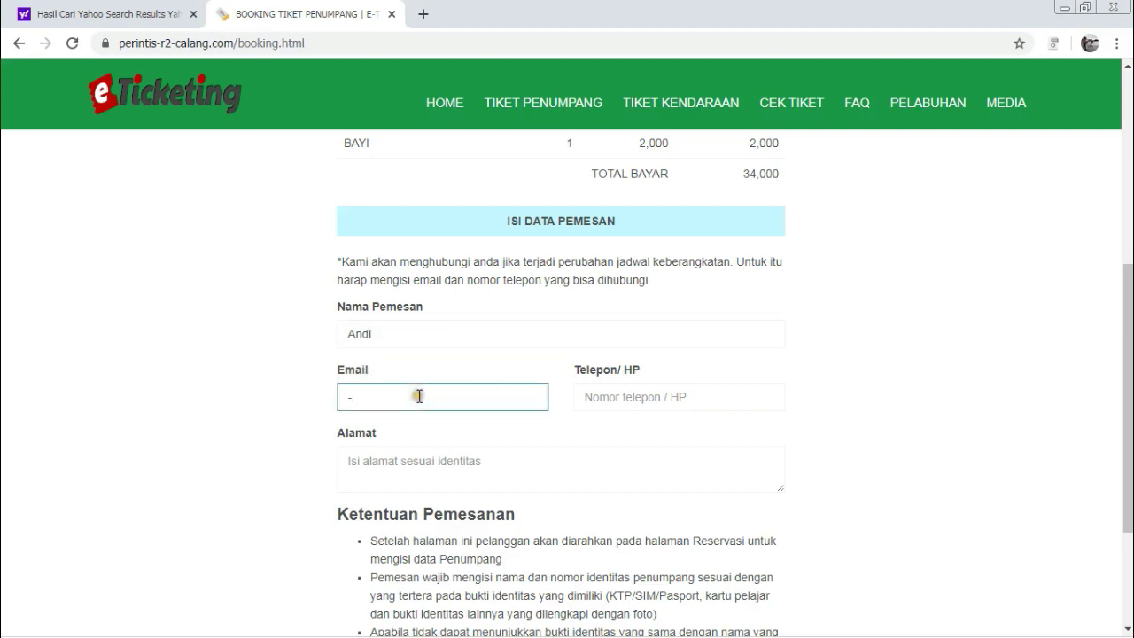
{"action": "left_click", "coordinate": [588, 398]}
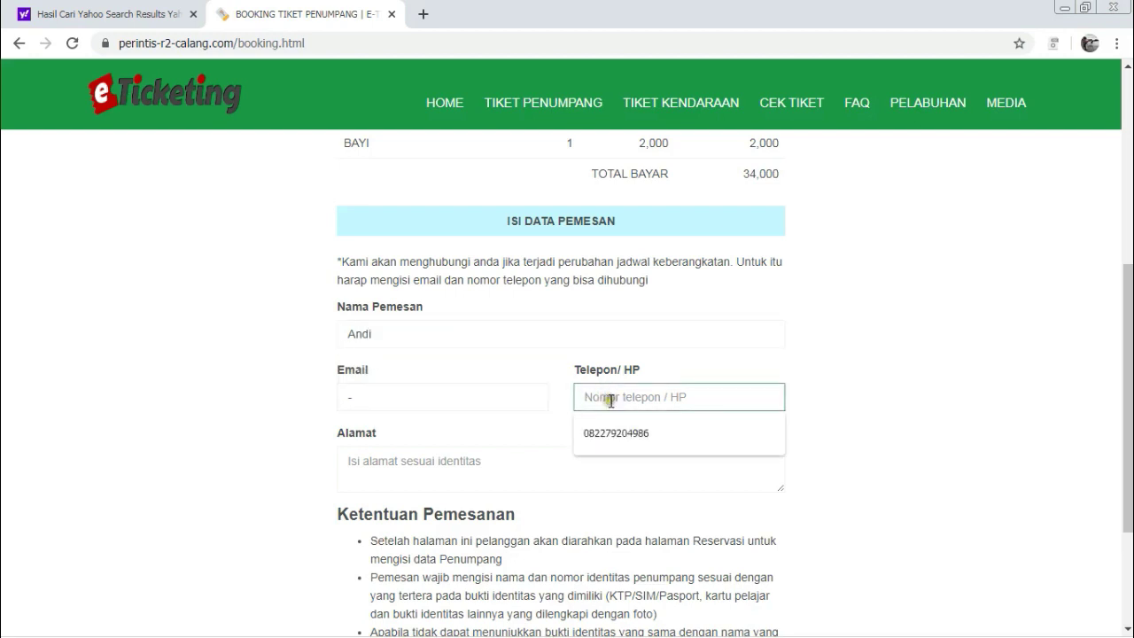
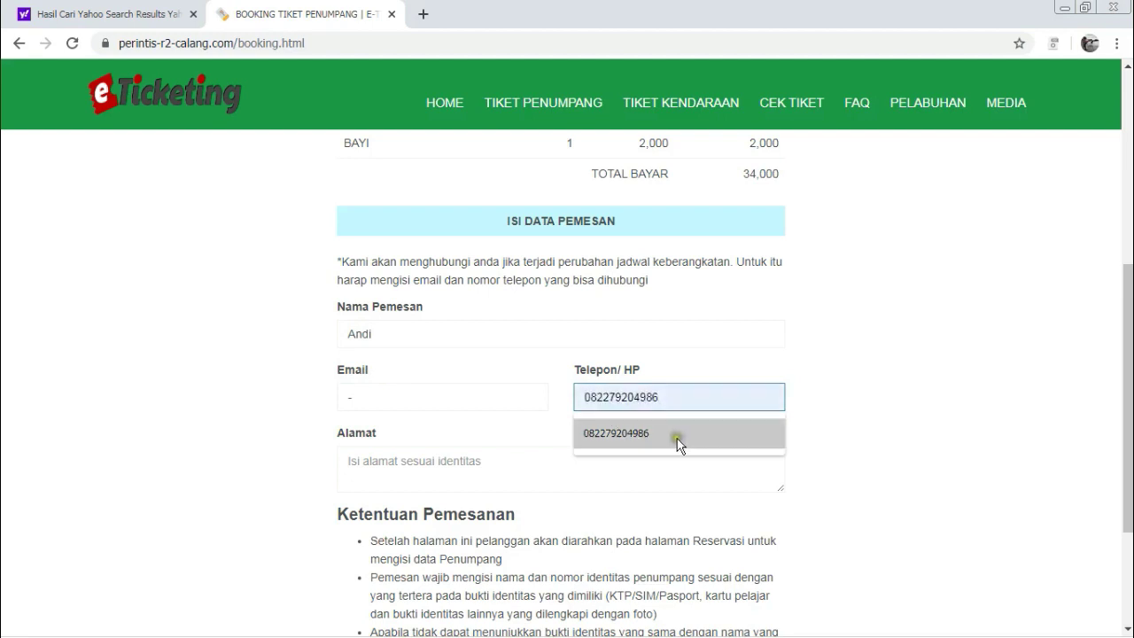
{"action": "left_click", "coordinate": [675, 435]}
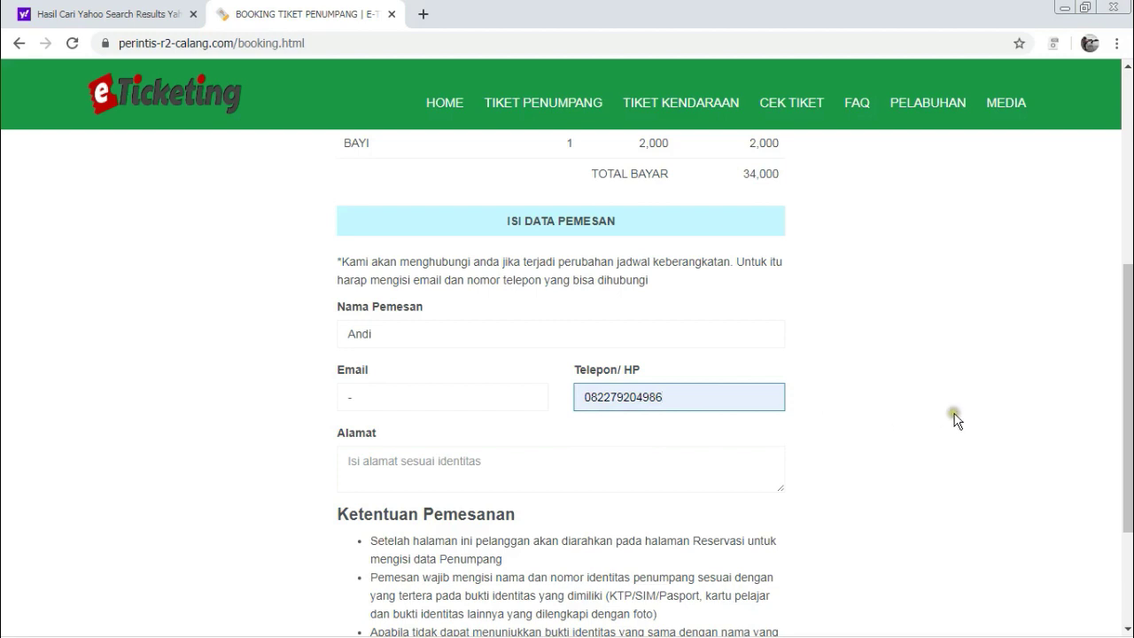
Step: Enter Calang as the orderer's address and agree to the booking terms
{"action": "scroll", "coordinate": [1127, 399], "scroll_direction": "down", "scroll_amount": 1}
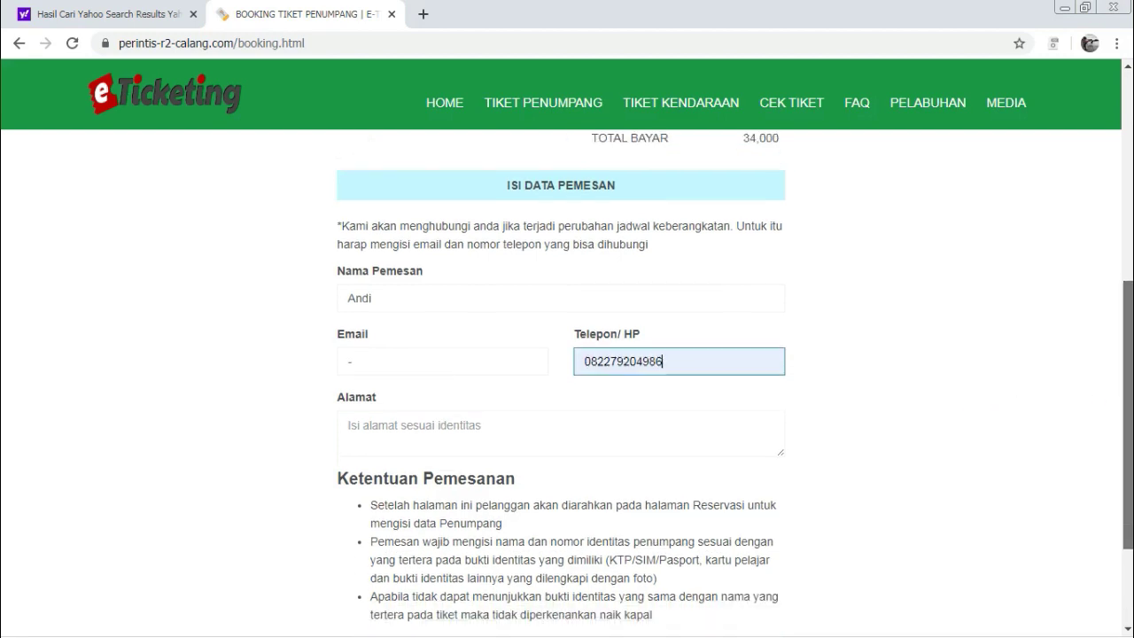
{"action": "left_click", "coordinate": [414, 412]}
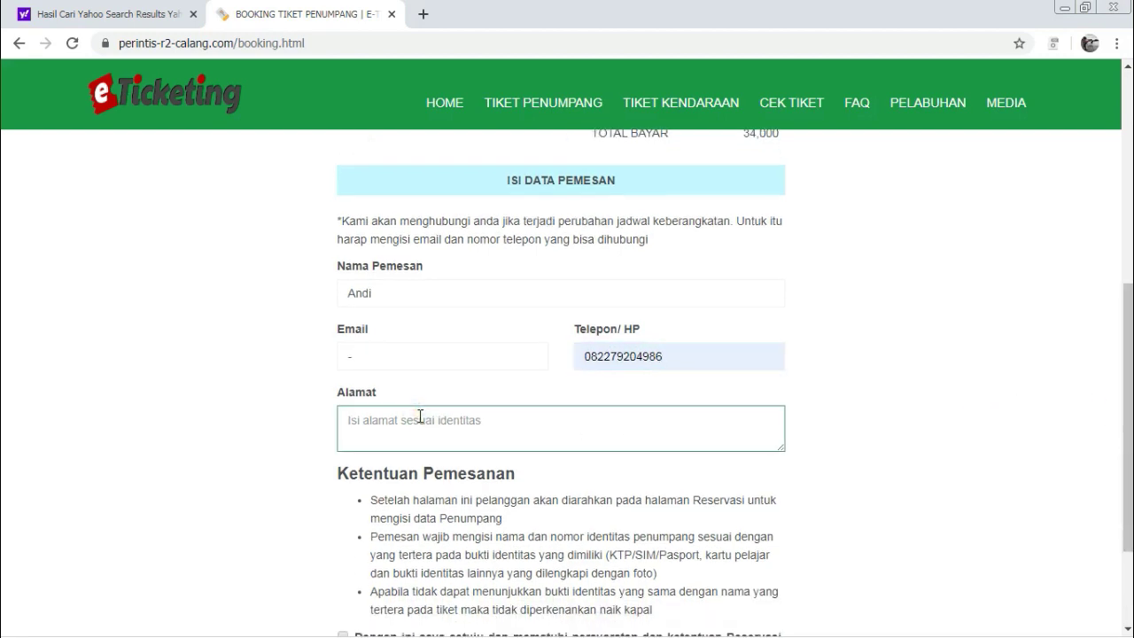
{"action": "type", "text": "Calang"}
{"action": "scroll", "coordinate": [420, 416], "scroll_direction": "down", "scroll_amount": 3}
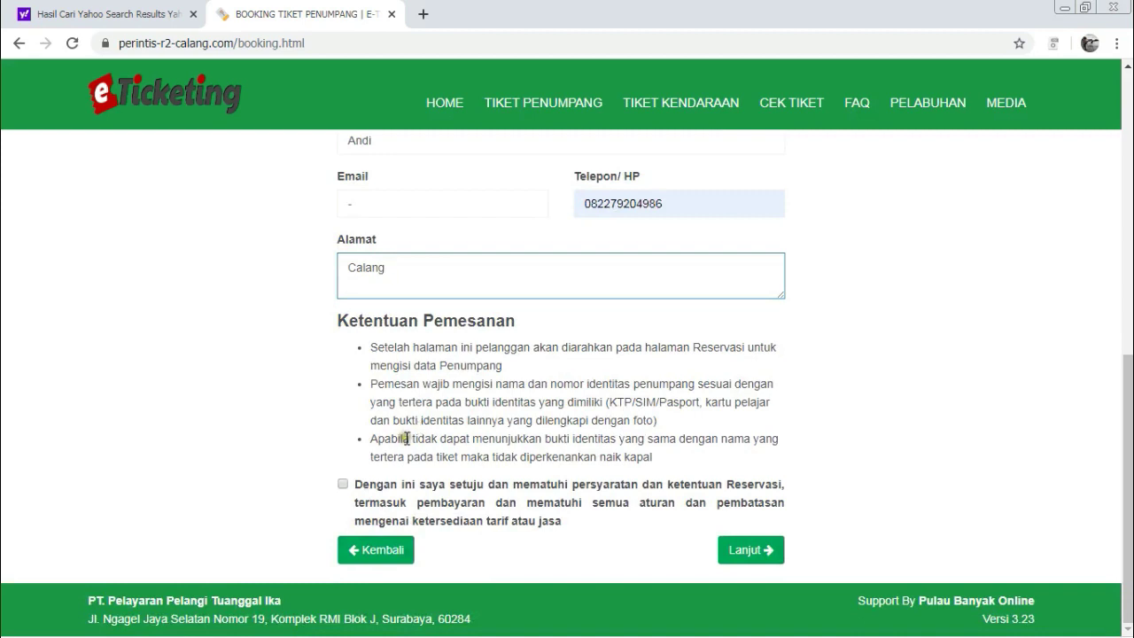
{"action": "left_click", "coordinate": [344, 486]}
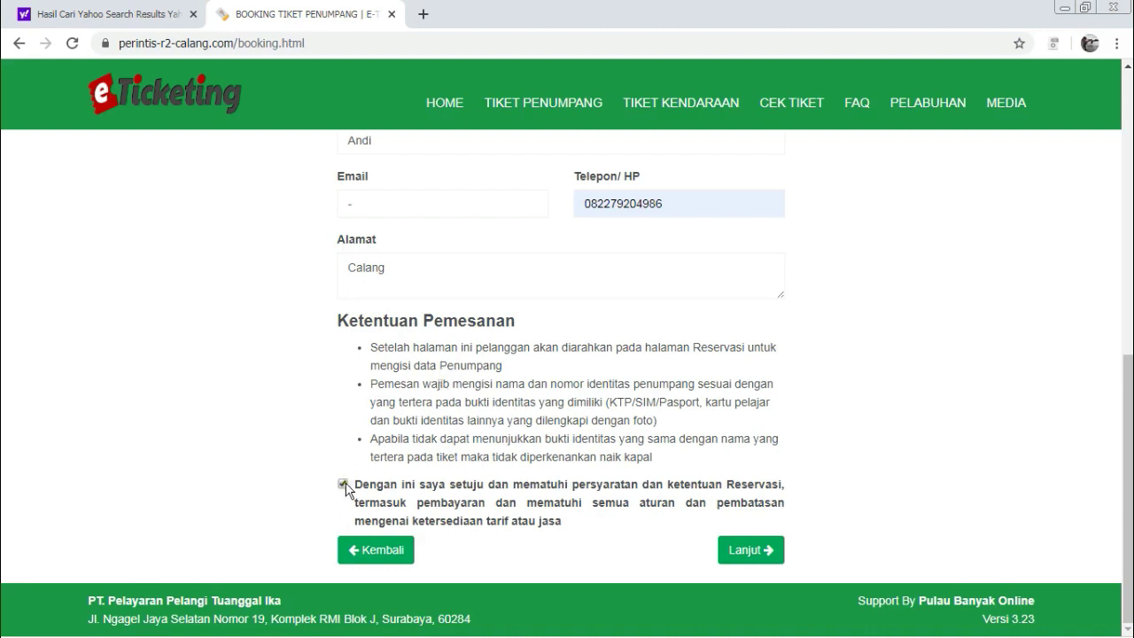
Step: Continue to the passenger details page and scroll down to the empty passenger rows
{"action": "left_click", "coordinate": [750, 550]}
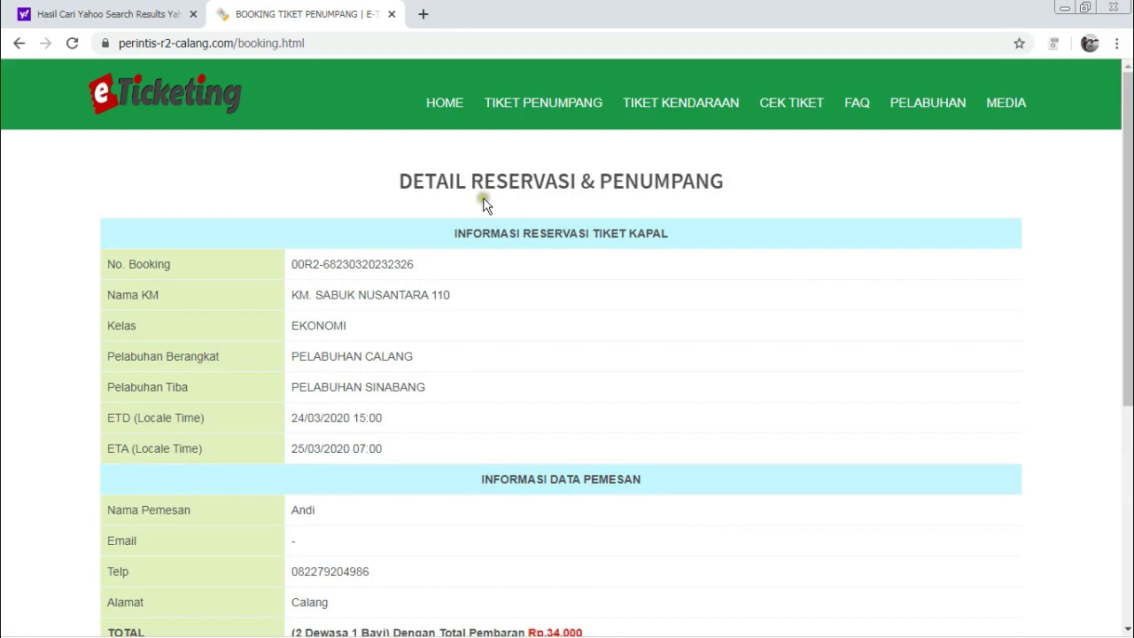
{"action": "scroll", "coordinate": [620, 195], "scroll_direction": "down", "scroll_amount": 1}
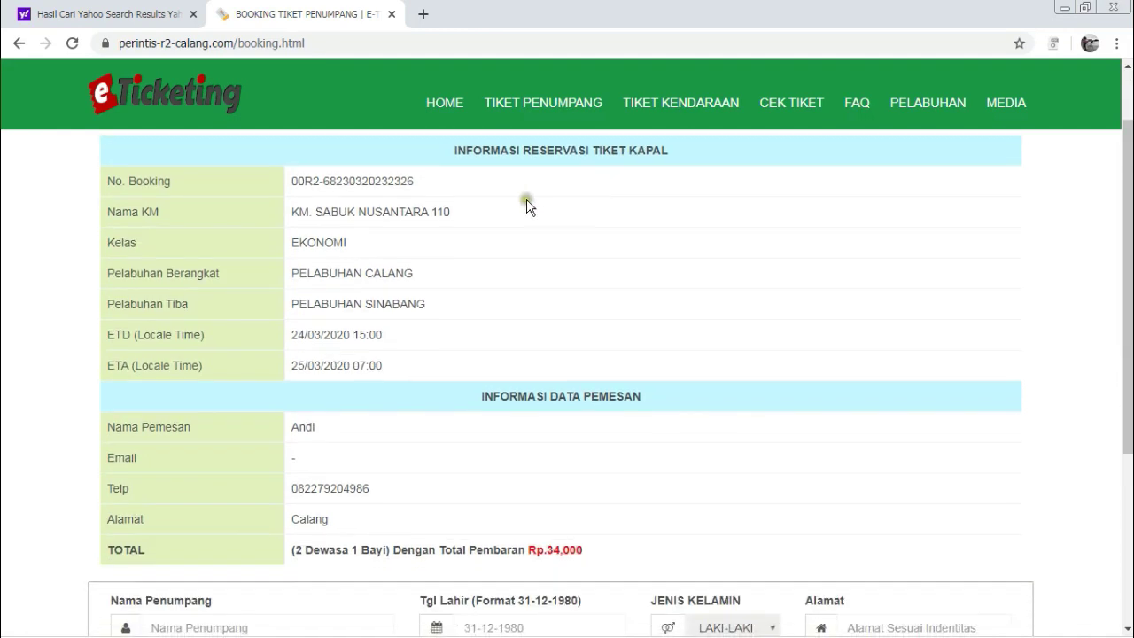
{"action": "scroll", "coordinate": [435, 222], "scroll_direction": "down", "scroll_amount": 1}
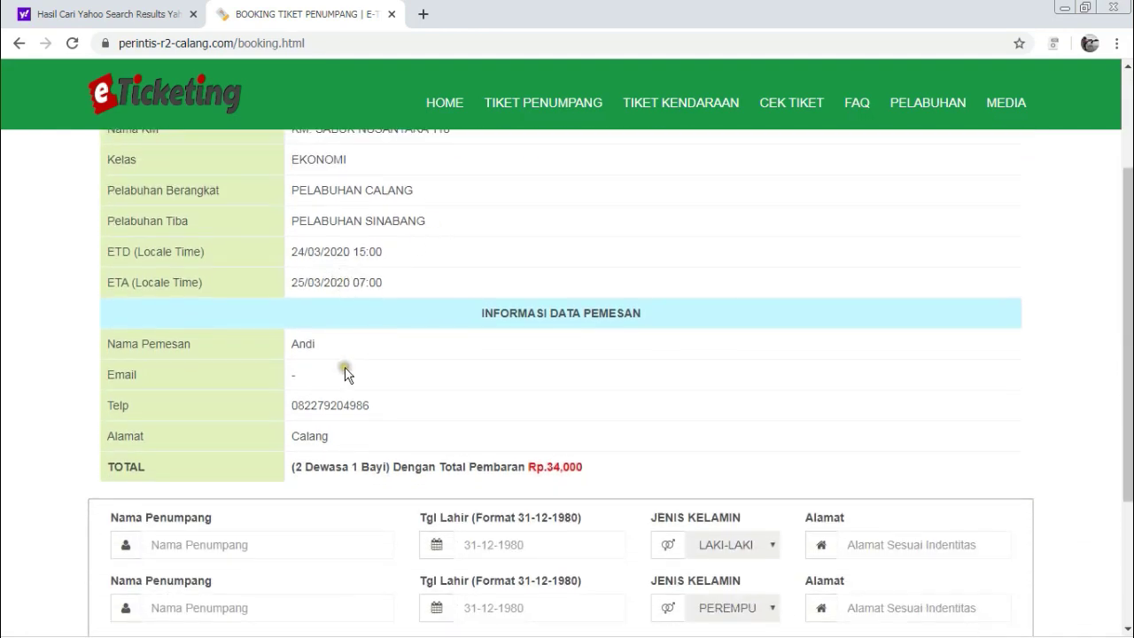
{"action": "scroll", "coordinate": [359, 342], "scroll_direction": "down", "scroll_amount": 1}
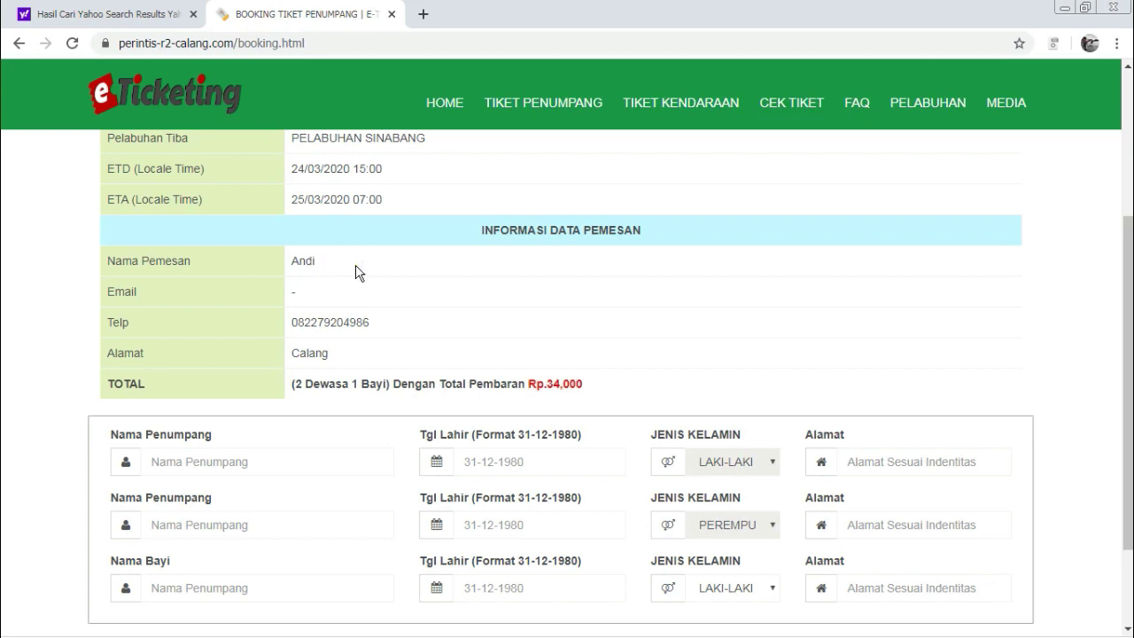
{"action": "left_click", "coordinate": [379, 271]}
{"action": "left_click", "coordinate": [337, 267]}
{"action": "left_click", "coordinate": [345, 263]}
{"action": "left_click", "coordinate": [349, 265]}
{"action": "left_click", "coordinate": [350, 270]}
{"action": "scroll", "coordinate": [355, 277], "scroll_direction": "down", "scroll_amount": 1}
{"action": "left_click", "coordinate": [300, 377]}
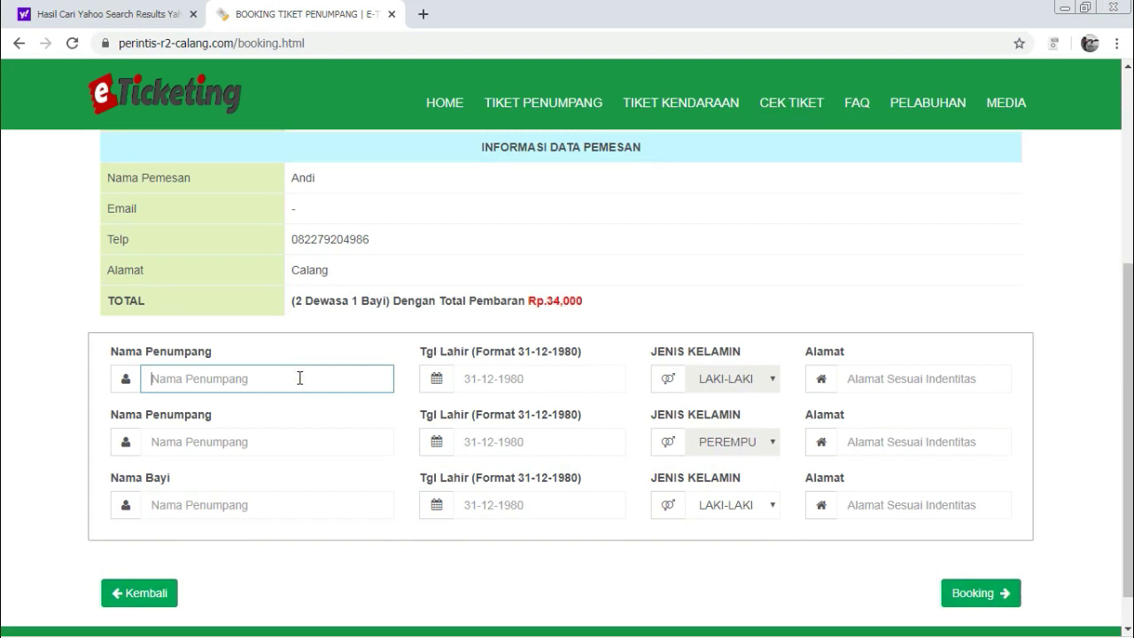
Step: Enter the first adult passenger's name, correcting the typos along the way
{"action": "left_click", "coordinate": [296, 439]}
{"action": "left_click", "coordinate": [303, 517]}
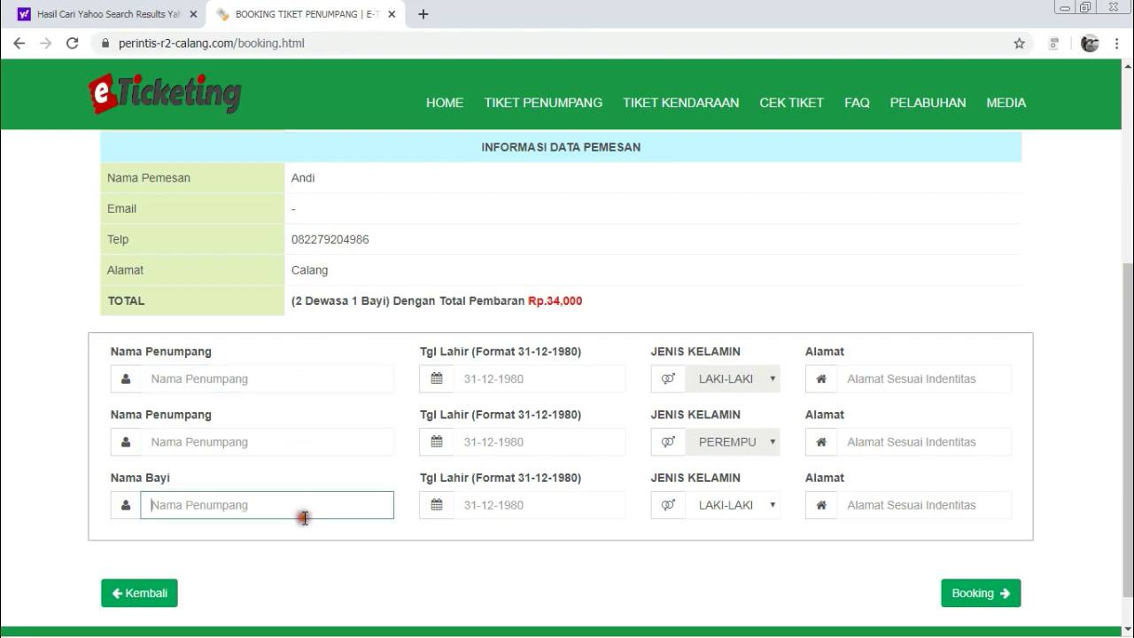
{"action": "left_click", "coordinate": [308, 380]}
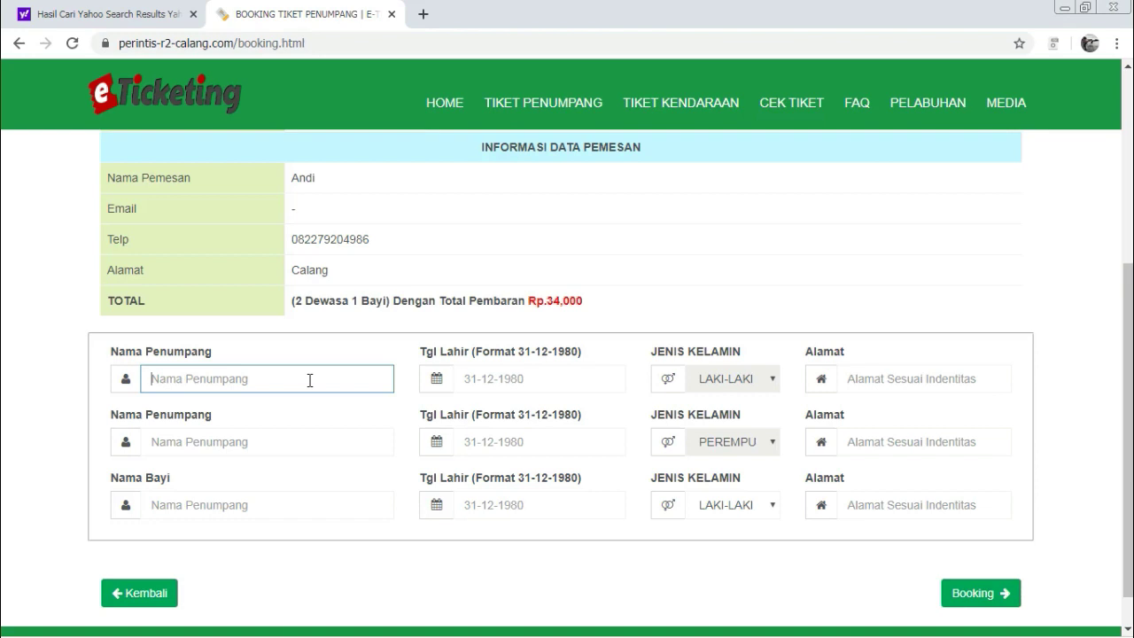
{"action": "type", "text": "Ad"}
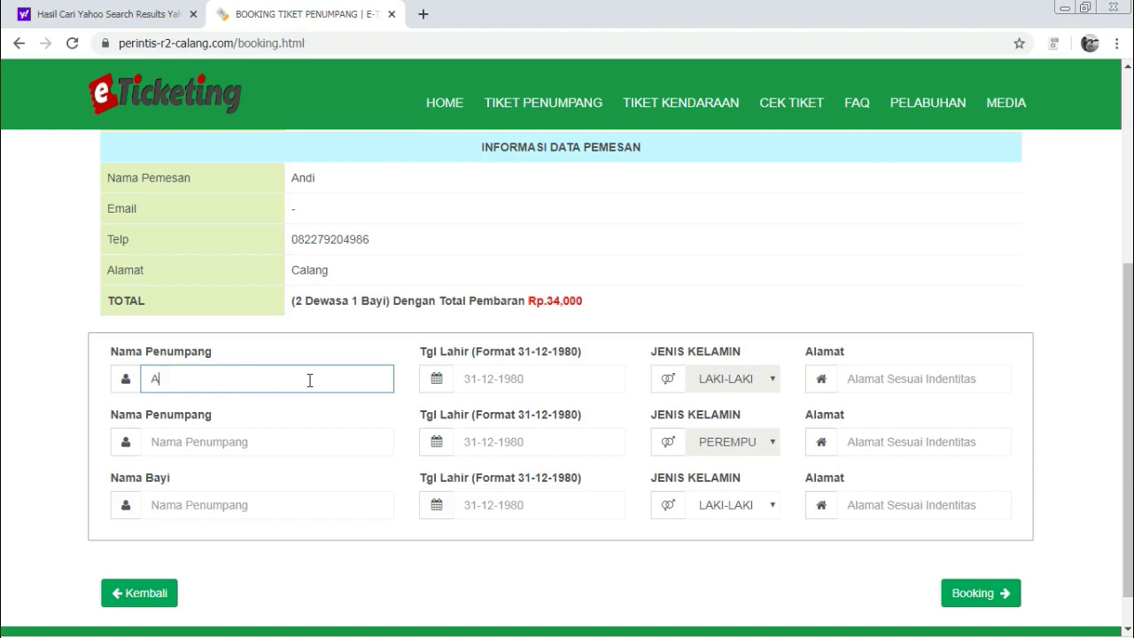
{"action": "key", "text": "BackSpace"}
{"action": "key", "text": "BackSpace"}
{"action": "type", "text": "S"}
{"action": "key", "text": "BackSpace"}
{"action": "type", "text": "nan"}
{"action": "key", "text": "BackSpace"}
{"action": "type", "text": "Nanang"}
{"action": "left_click", "coordinate": [479, 375]}
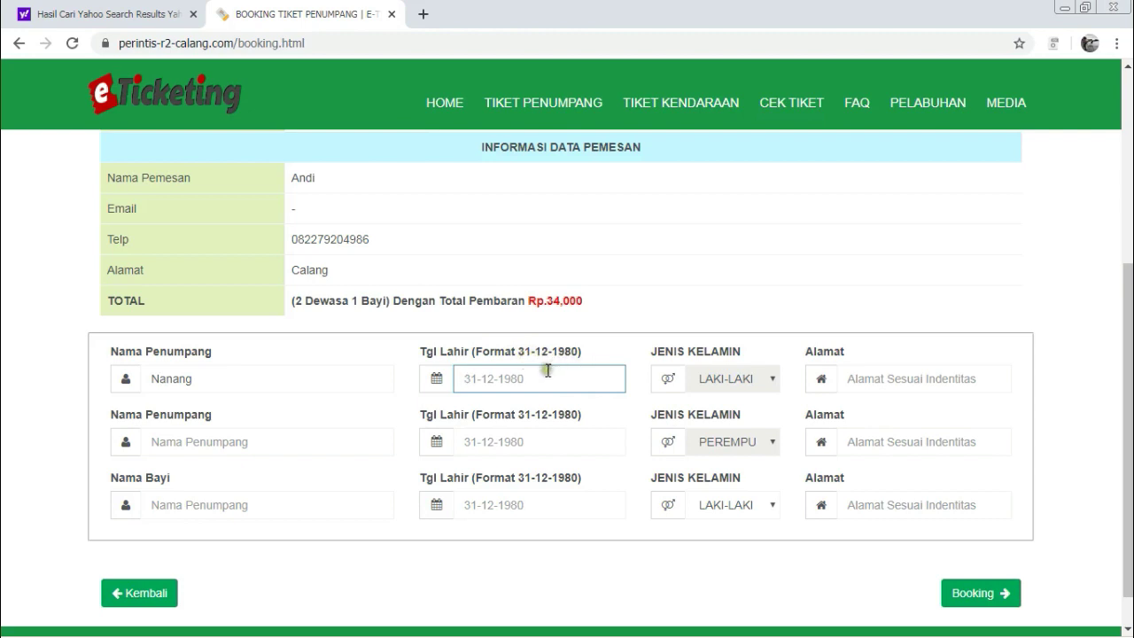
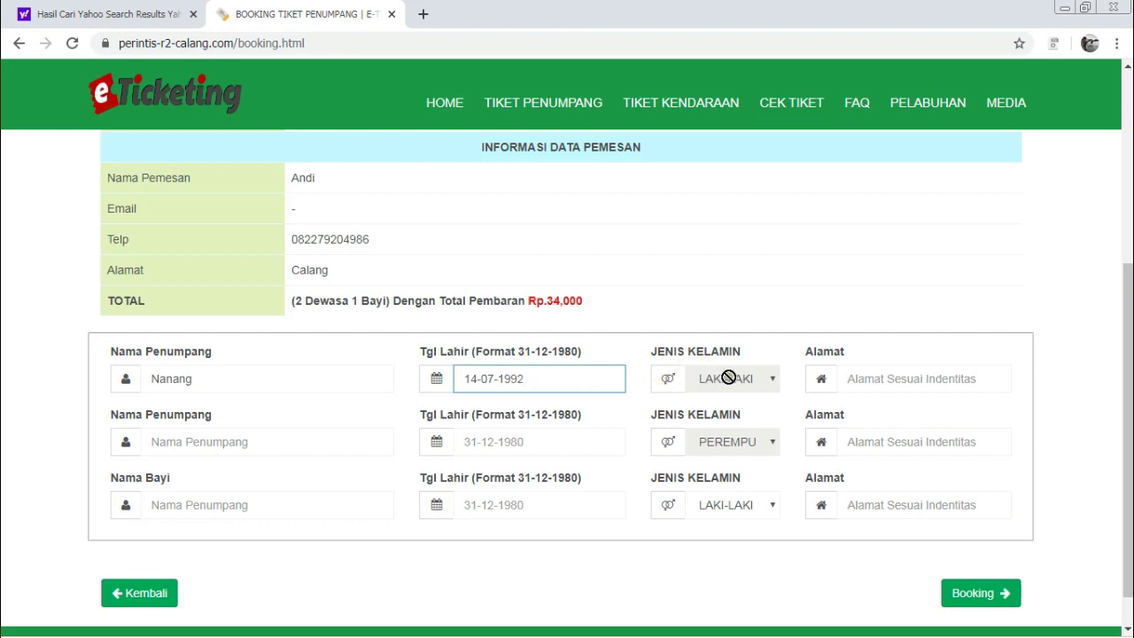
{"action": "left_click", "coordinate": [907, 382]}
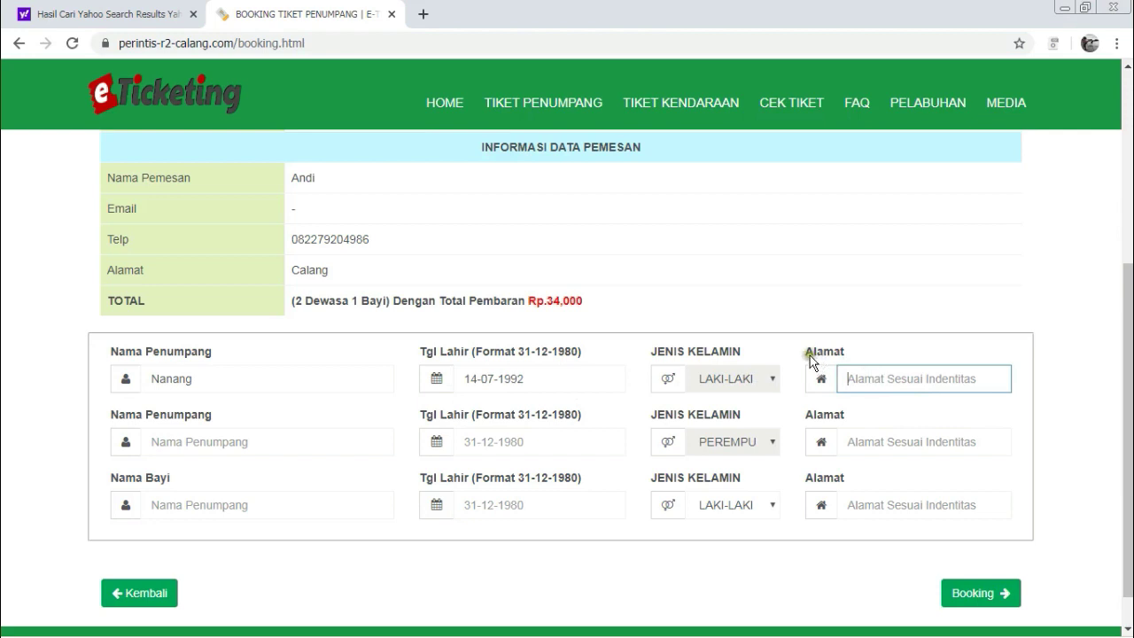
{"action": "type", "text": "Calang"}
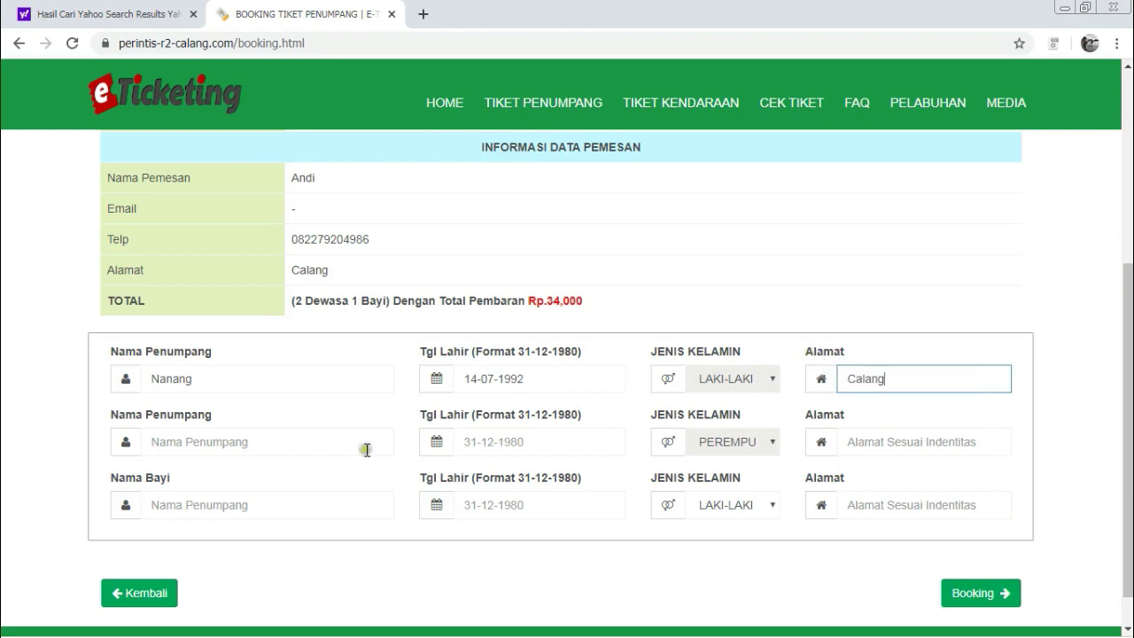
{"action": "left_click", "coordinate": [284, 445]}
{"action": "type", "text": "Dewi"}
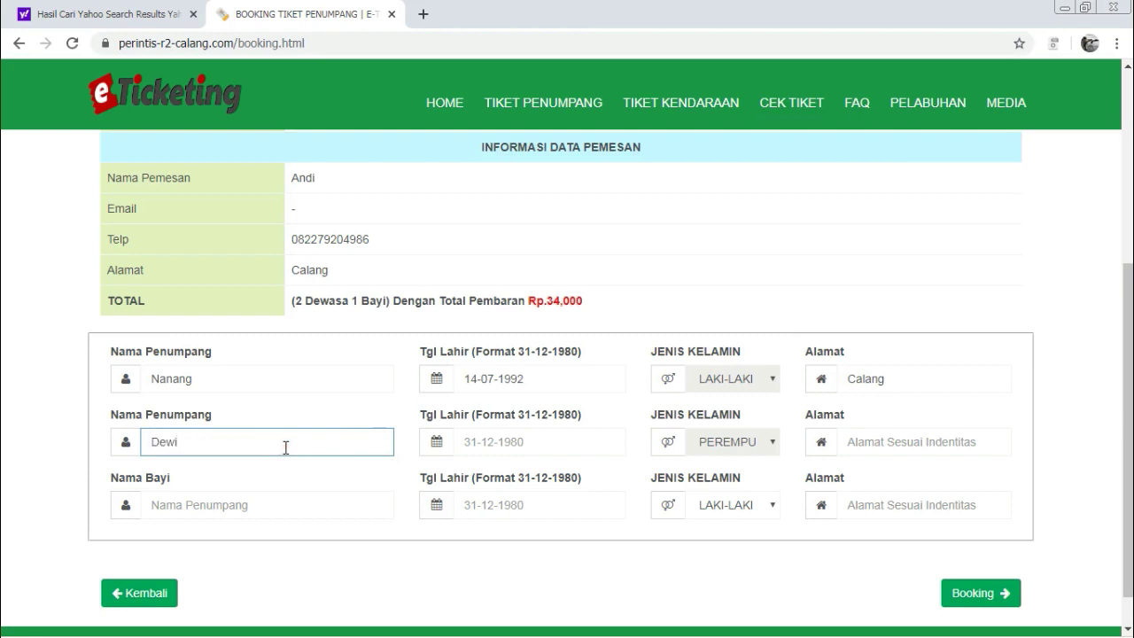
{"action": "left_click", "coordinate": [472, 436]}
{"action": "type", "text": "12-07-1994"}
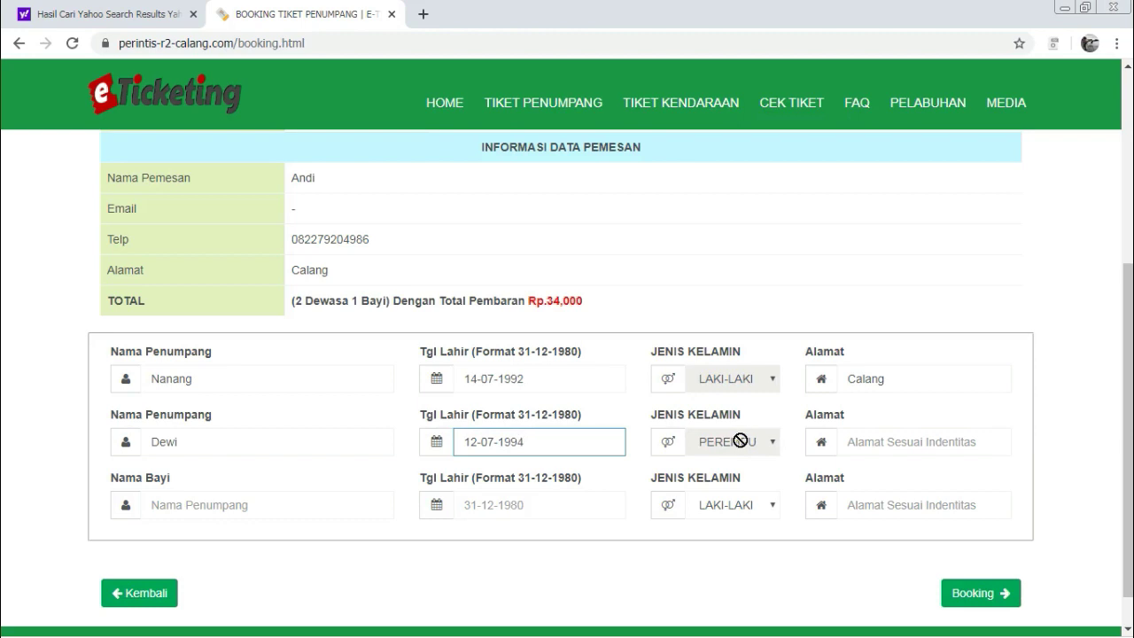
{"action": "left_click", "coordinate": [860, 441]}
{"action": "type", "text": "C"}
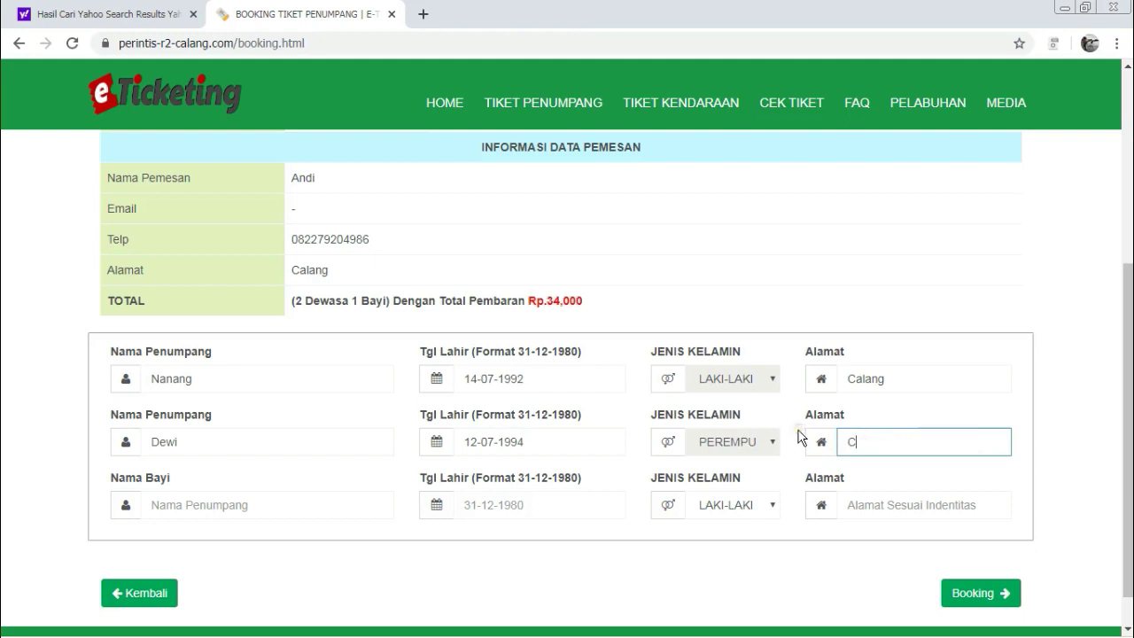
{"action": "type", "text": "alang"}
{"action": "left_click", "coordinate": [321, 501]}
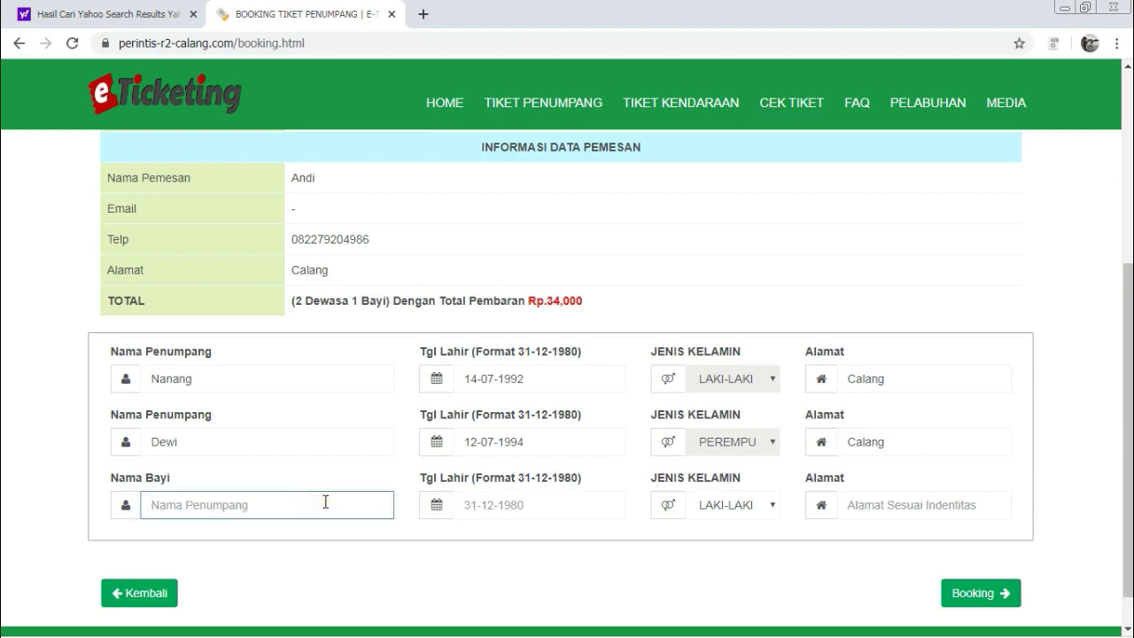
Step: Enter the infant's name and birth date 12-01-2020
{"action": "type", "text": "Nadia"}
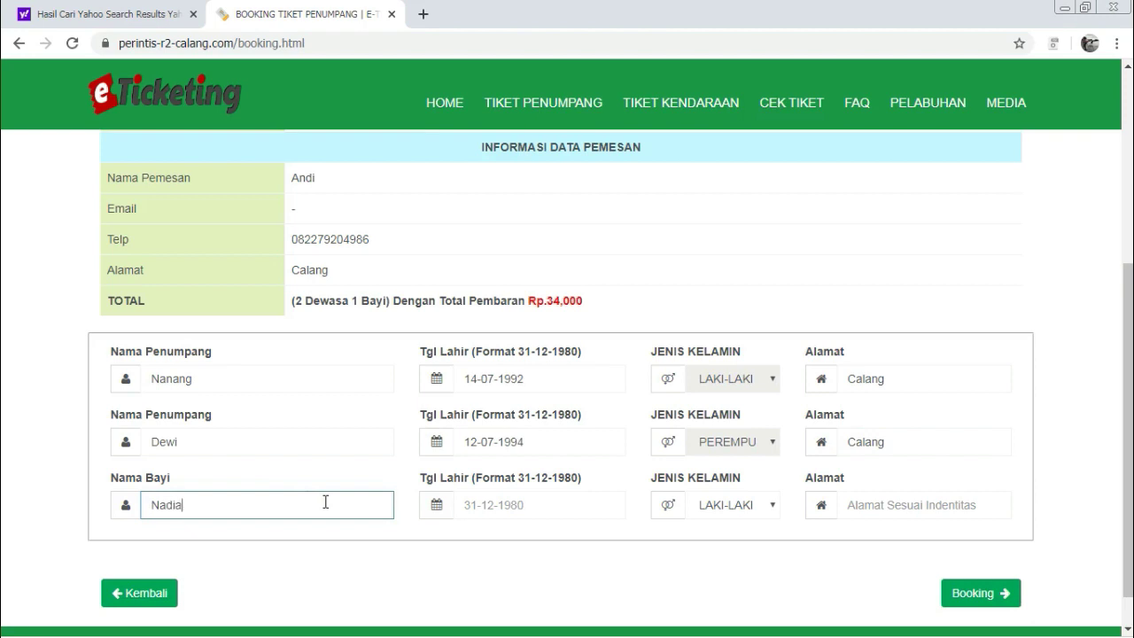
{"action": "left_click", "coordinate": [514, 505]}
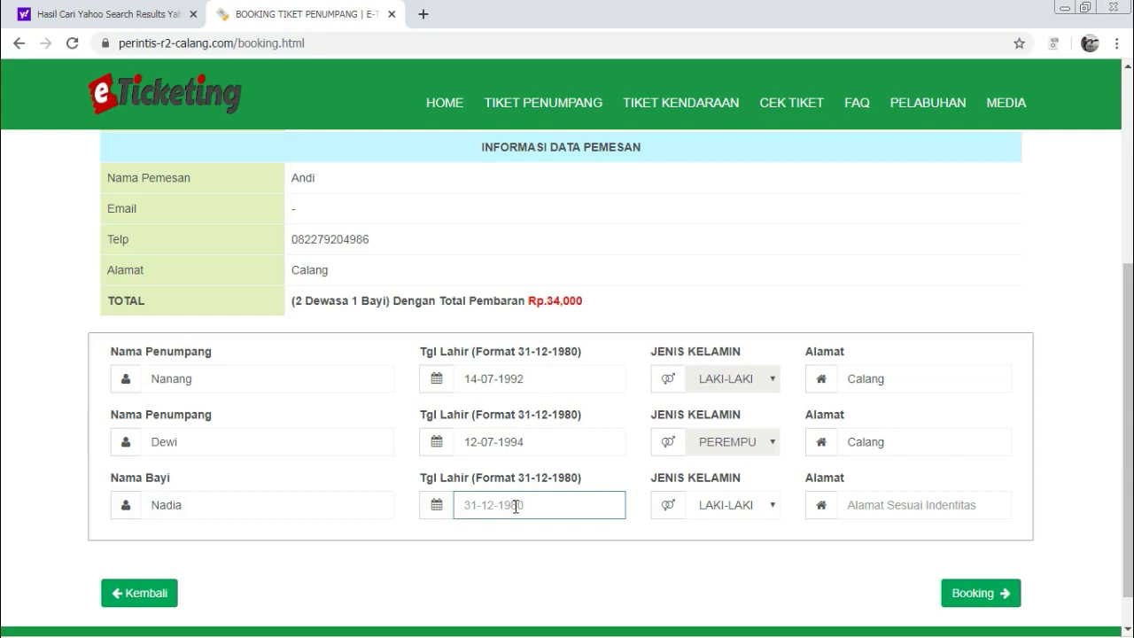
{"action": "type", "text": "12-01-2020"}
Step: Set the infant's gender to PEREMPUAN and address to Calang
{"action": "left_click", "coordinate": [748, 507]}
{"action": "left_click", "coordinate": [748, 506]}
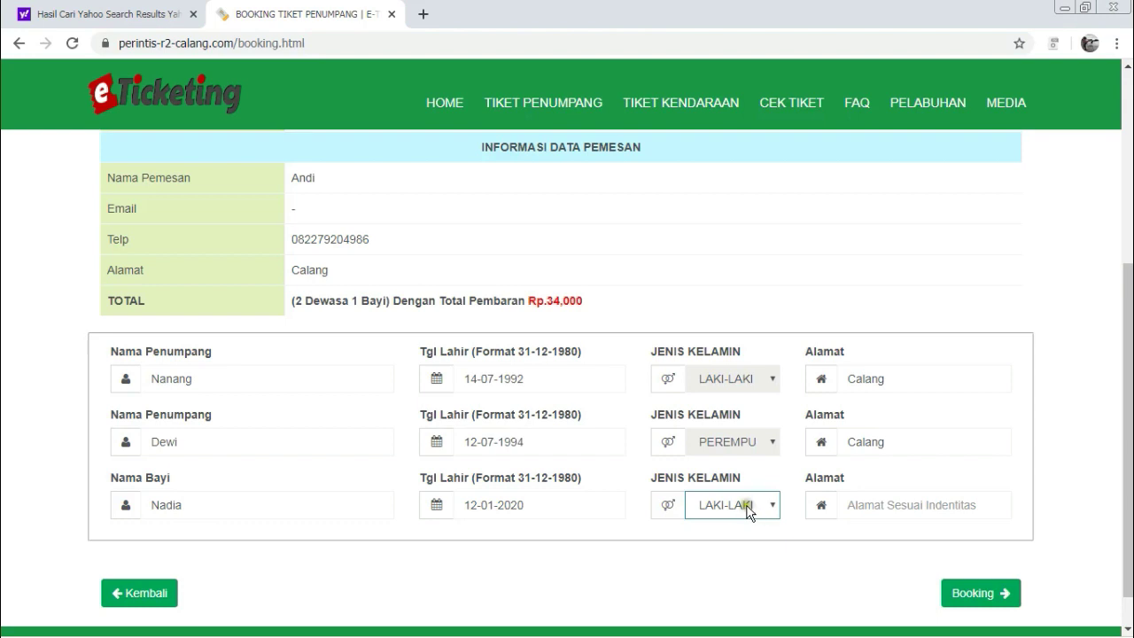
{"action": "left_click", "coordinate": [741, 507]}
{"action": "left_click", "coordinate": [749, 507]}
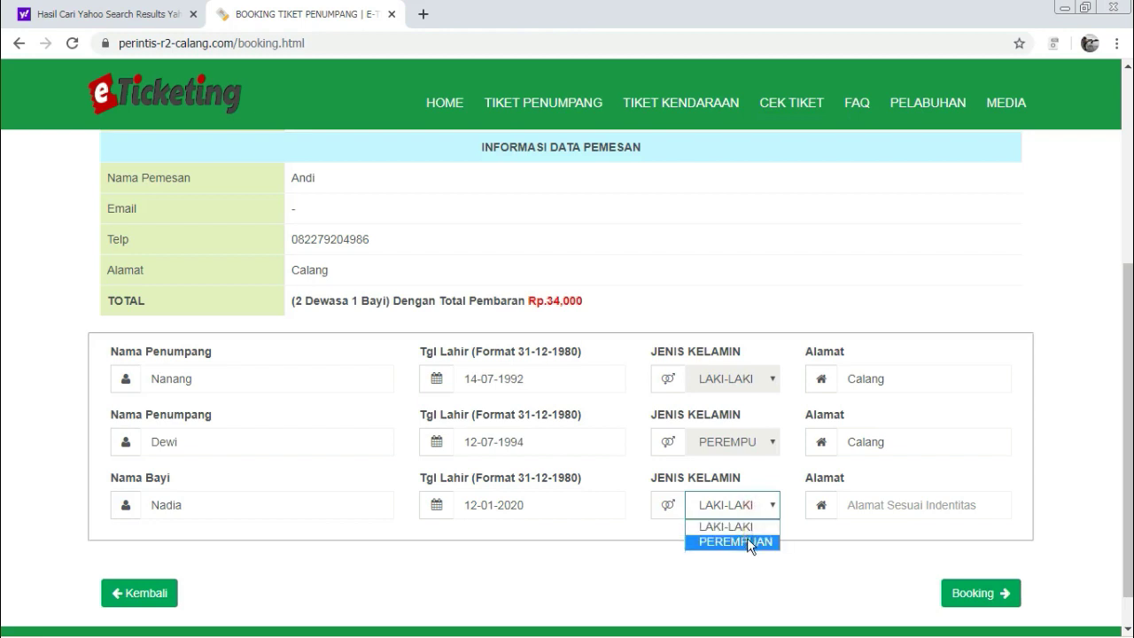
{"action": "left_click", "coordinate": [747, 538]}
{"action": "left_click", "coordinate": [864, 505]}
{"action": "type", "text": "Calang"}
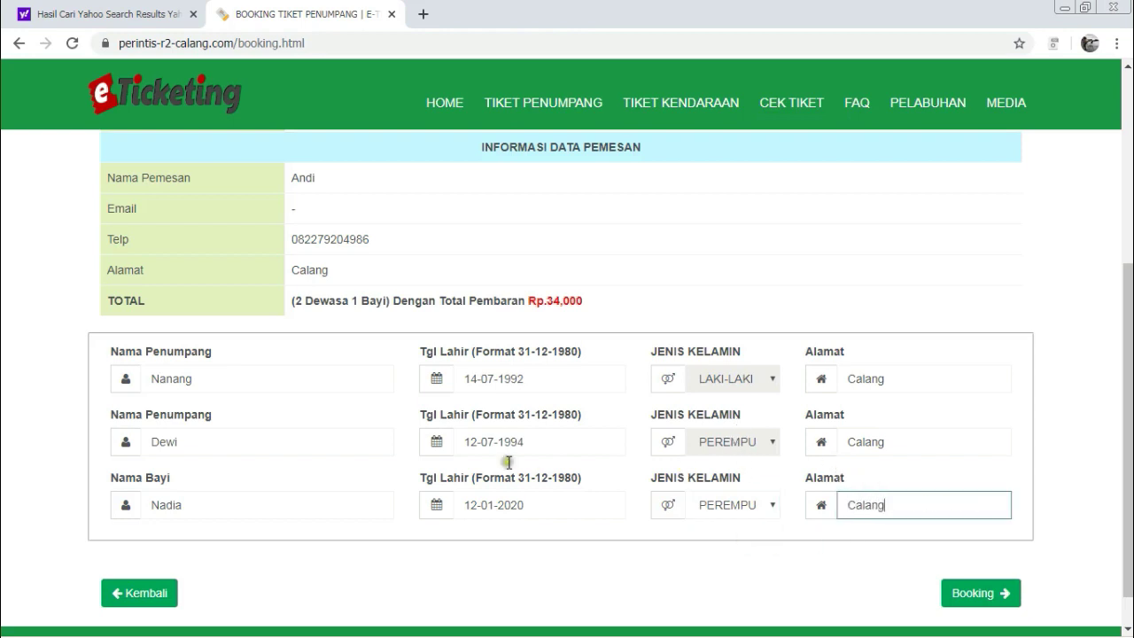
Step: Submit the booking to get the Calang–Sinabang booking card totalling Rp 34,000
{"action": "scroll", "coordinate": [385, 407], "scroll_direction": "up", "scroll_amount": 4}
{"action": "scroll", "coordinate": [386, 328], "scroll_direction": "down", "scroll_amount": 4}
{"action": "left_click", "coordinate": [329, 505]}
{"action": "left_click", "coordinate": [598, 505]}
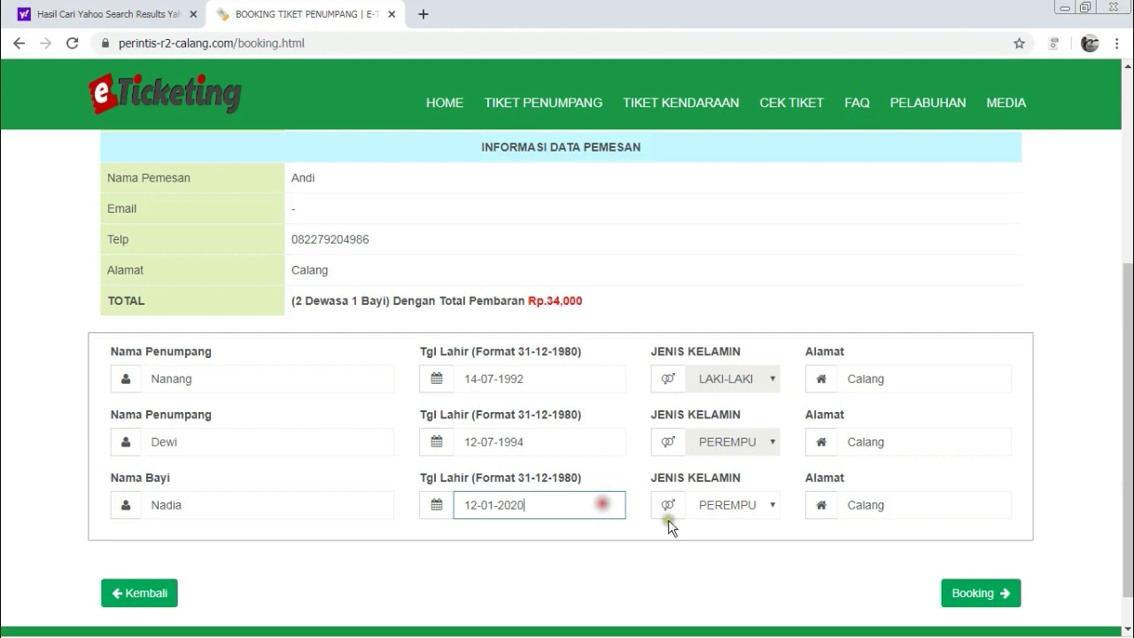
{"action": "left_click", "coordinate": [975, 593]}
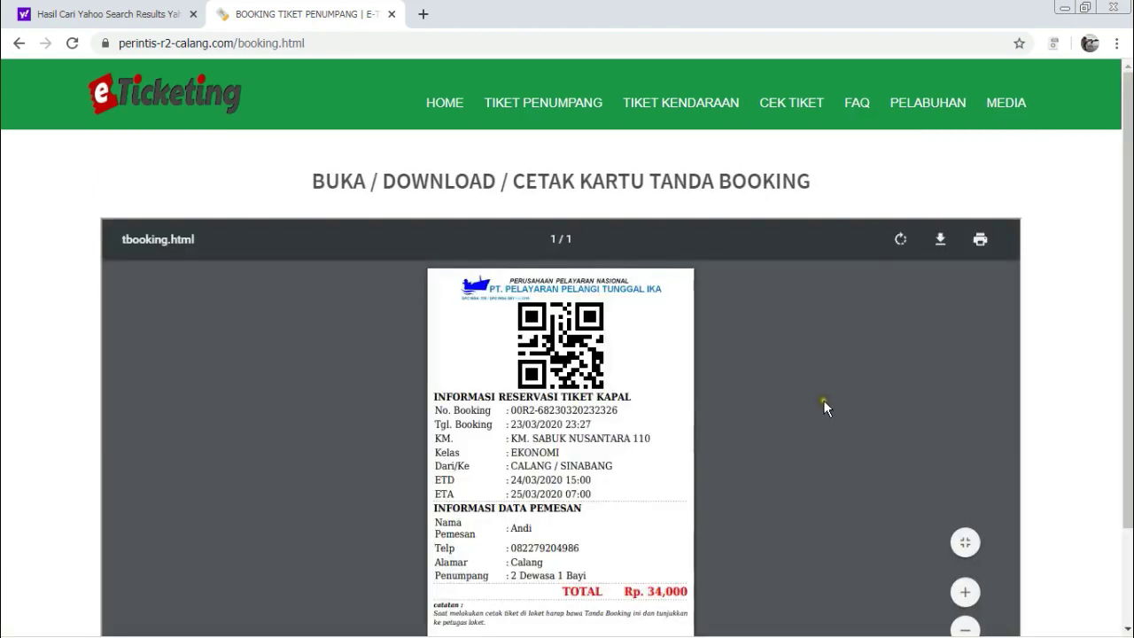
Step: Review the passenger booking card PDF with its QR code and Rp. 34,000 total, then leave the viewer
{"action": "scroll", "coordinate": [801, 350], "scroll_direction": "down", "scroll_amount": 1}
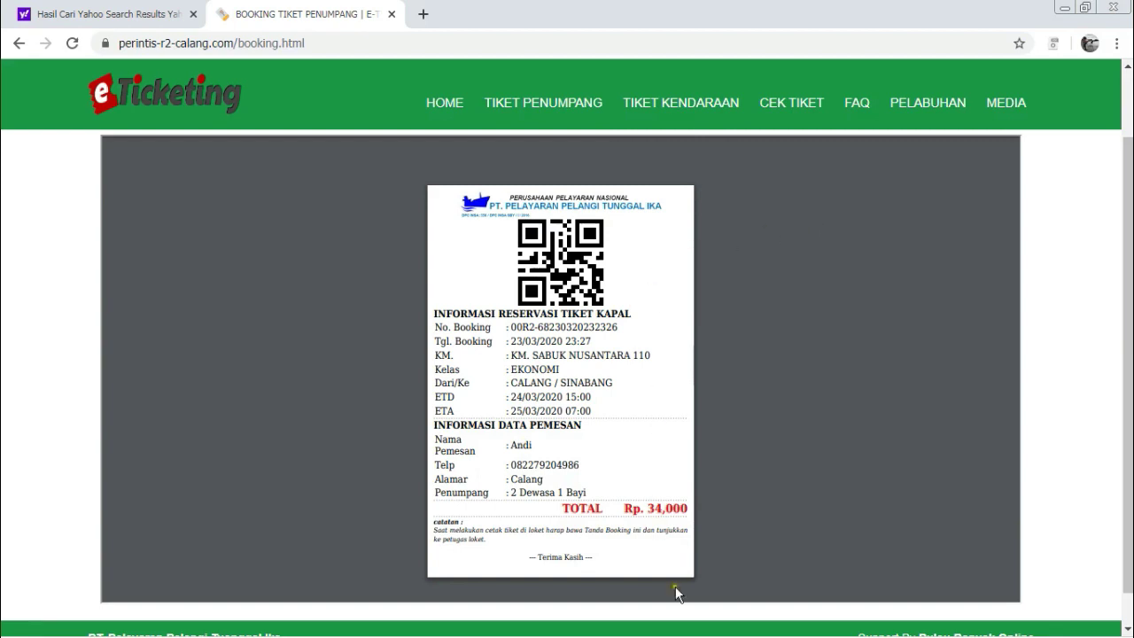
{"action": "mouse_move", "coordinate": [651, 608]}
{"action": "scroll", "coordinate": [828, 407], "scroll_direction": "up", "scroll_amount": 2}
{"action": "scroll", "coordinate": [797, 394], "scroll_direction": "down", "scroll_amount": 3}
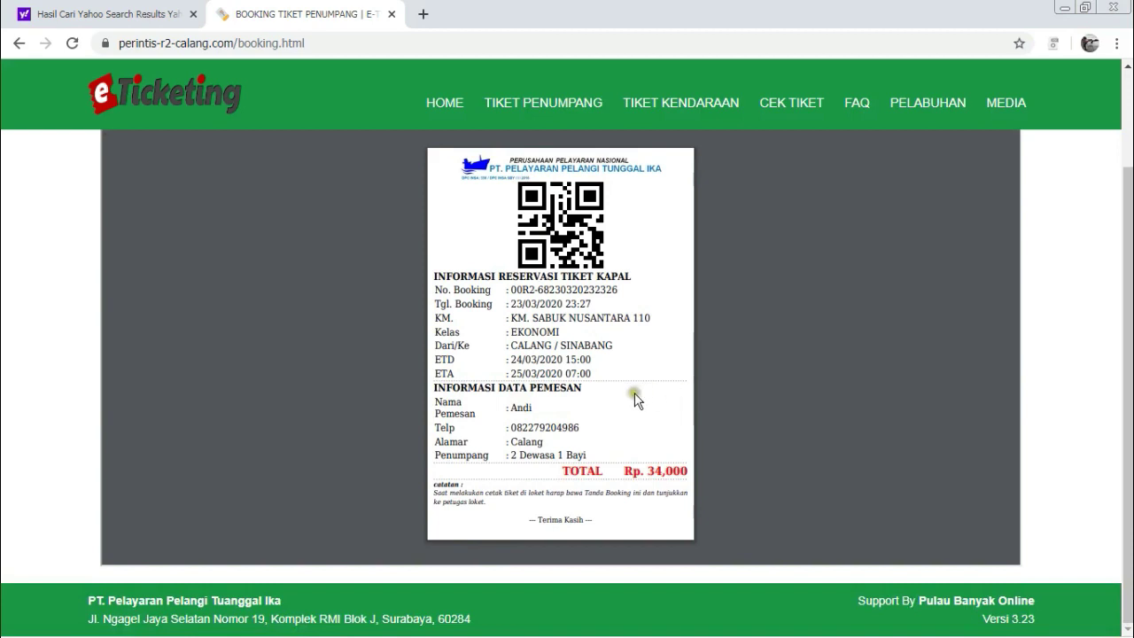
{"action": "scroll", "coordinate": [642, 394], "scroll_direction": "up", "scroll_amount": 2}
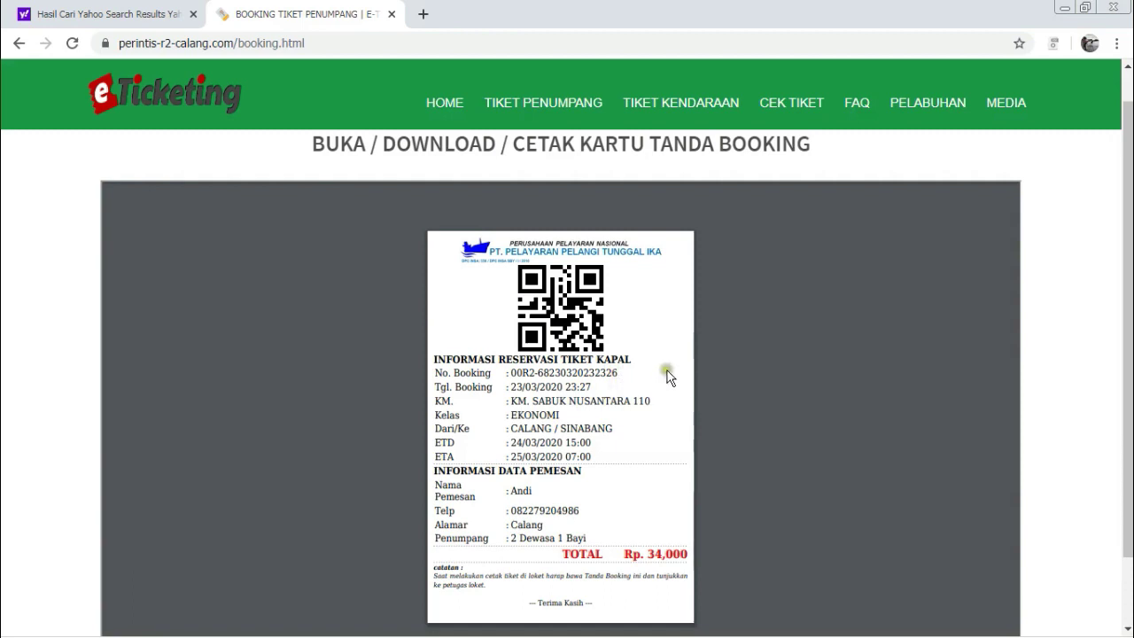
{"action": "scroll", "coordinate": [668, 377], "scroll_direction": "down", "scroll_amount": 2}
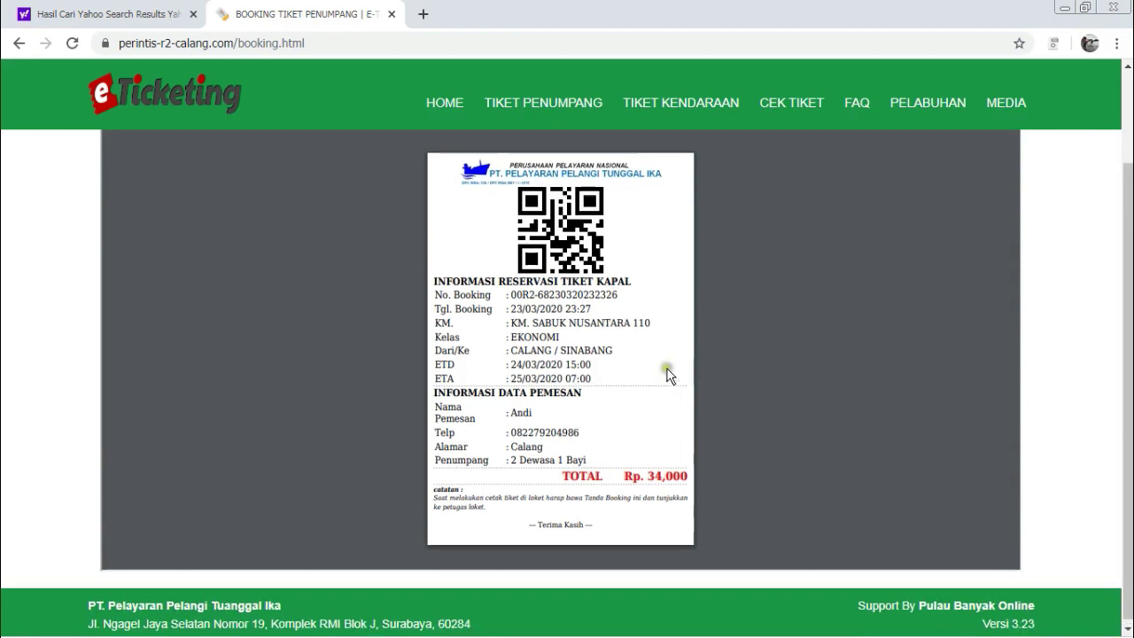
{"action": "scroll", "coordinate": [669, 376], "scroll_direction": "up", "scroll_amount": 1}
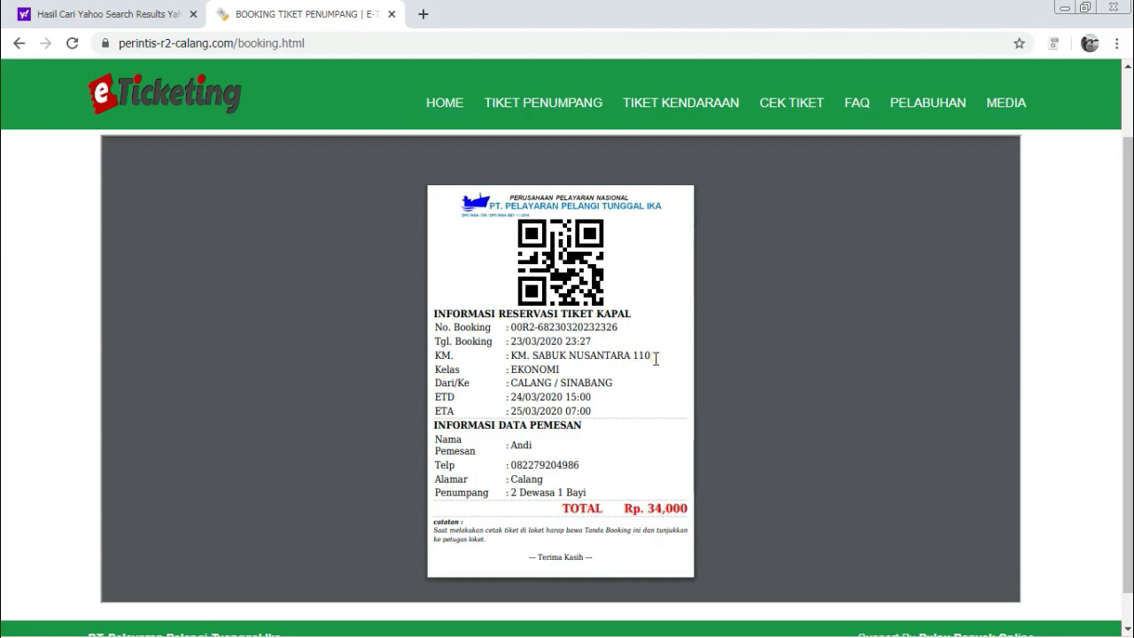
{"action": "left_click", "coordinate": [656, 357]}
Step: Return HOME and check the KM. Sabuk Nusantara 110 schedule of six BERLAKU sailings
{"action": "left_click", "coordinate": [646, 467]}
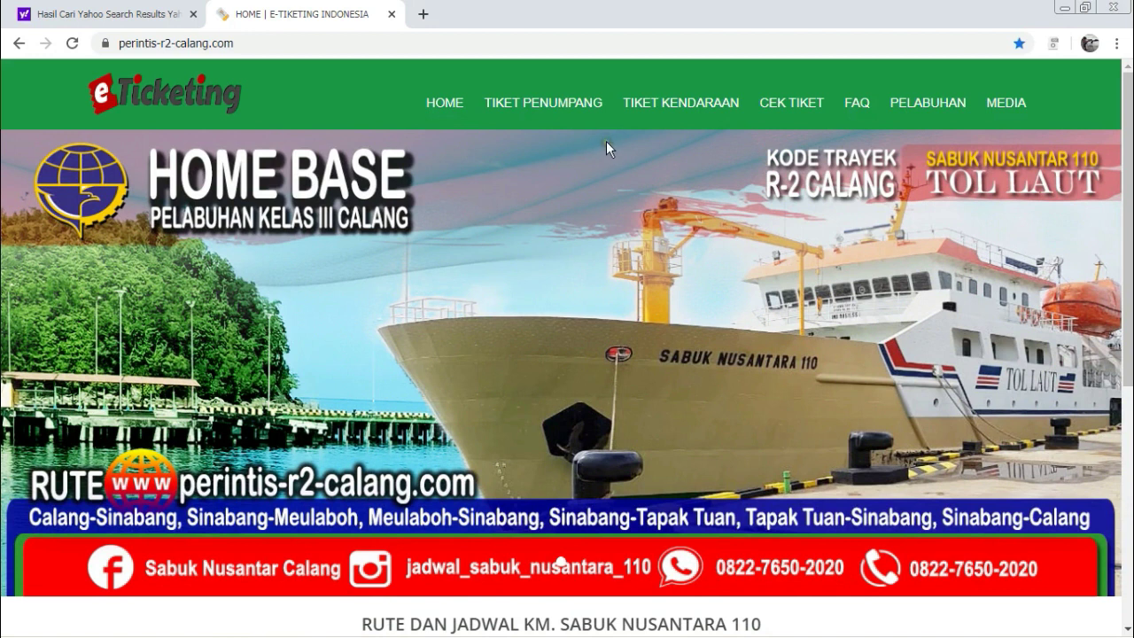
{"action": "scroll", "coordinate": [653, 153], "scroll_direction": "down", "scroll_amount": 5}
{"action": "scroll", "coordinate": [648, 159], "scroll_direction": "down", "scroll_amount": 1}
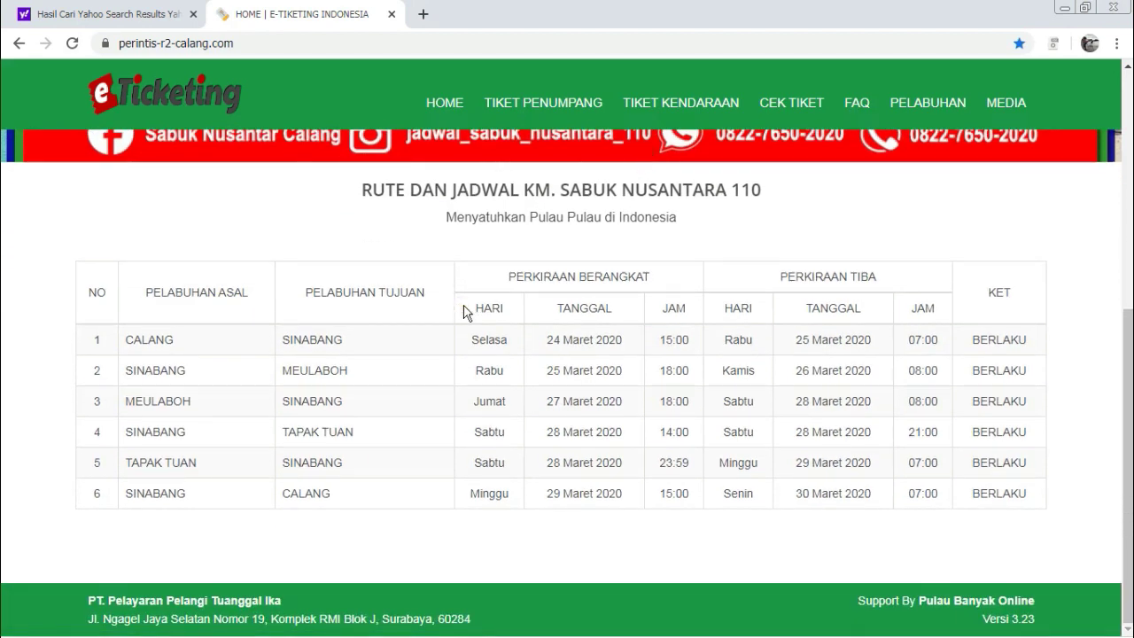
{"action": "scroll", "coordinate": [467, 312], "scroll_direction": "up", "scroll_amount": 1}
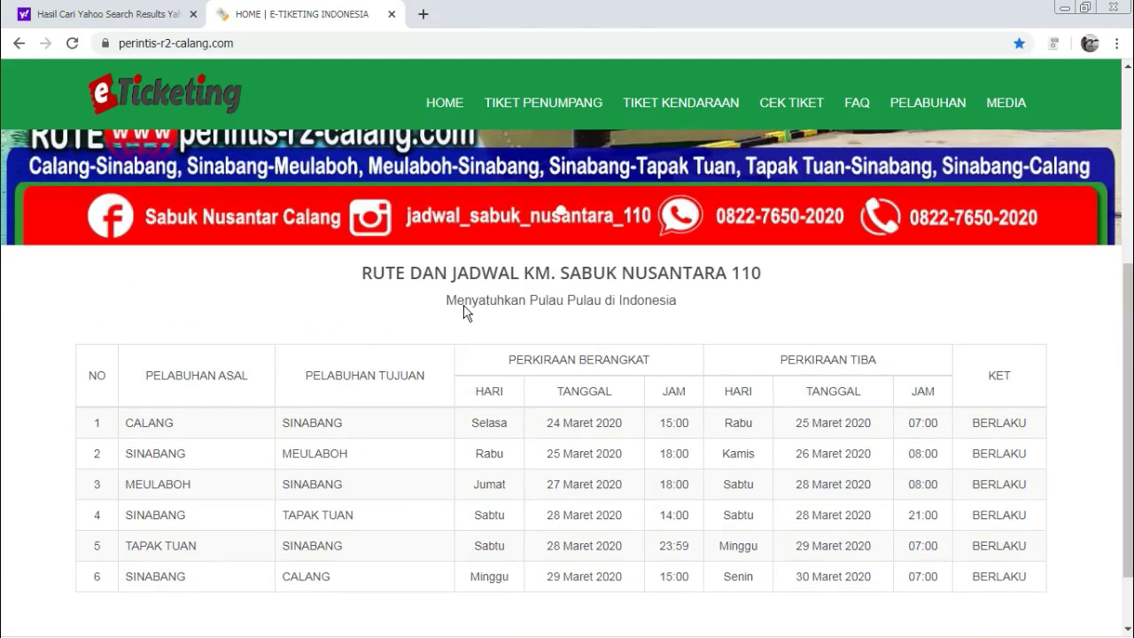
{"action": "scroll", "coordinate": [465, 311], "scroll_direction": "up", "scroll_amount": 3}
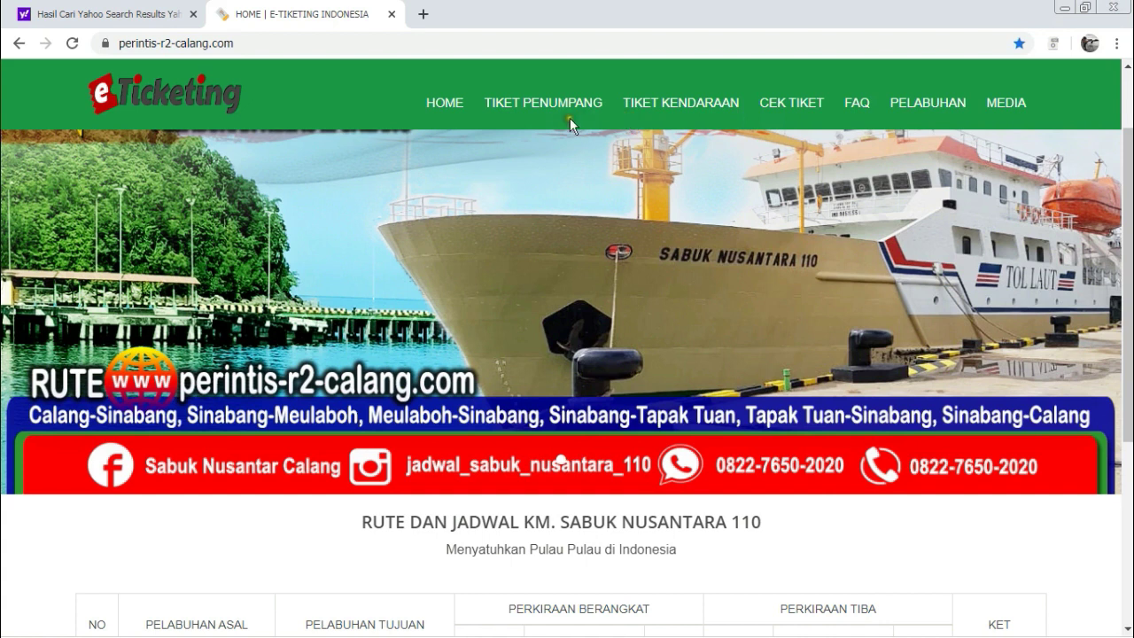
Step: Search for a vehicle ticket departing CALANG on the auto-filled 24/03/2020 date
{"action": "left_click", "coordinate": [678, 113]}
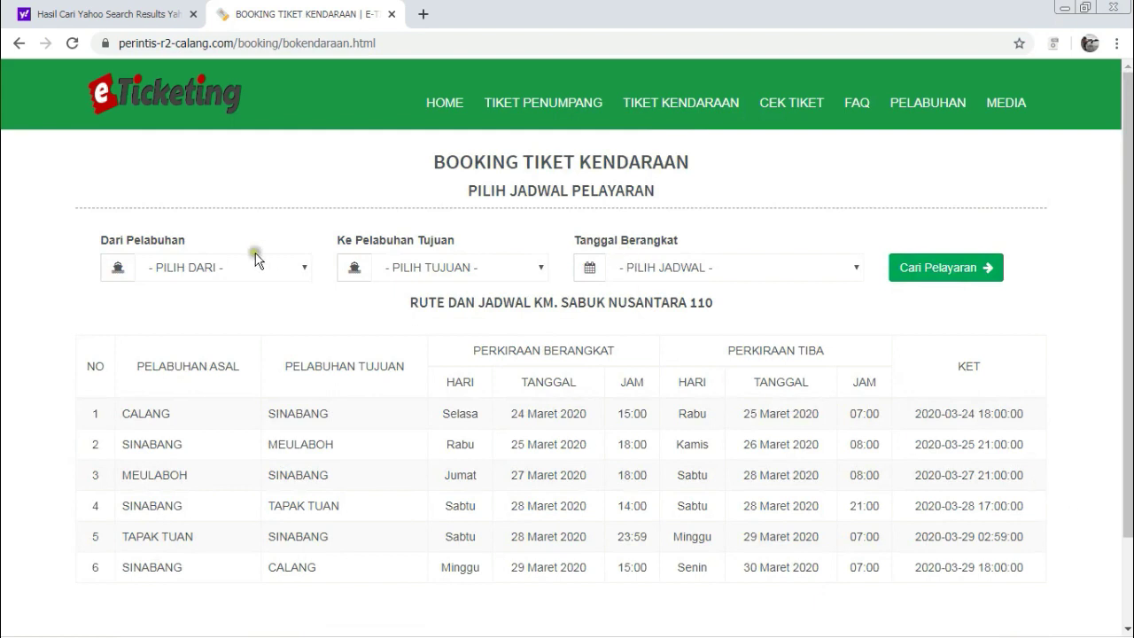
{"action": "left_click", "coordinate": [285, 268]}
{"action": "left_click", "coordinate": [273, 299]}
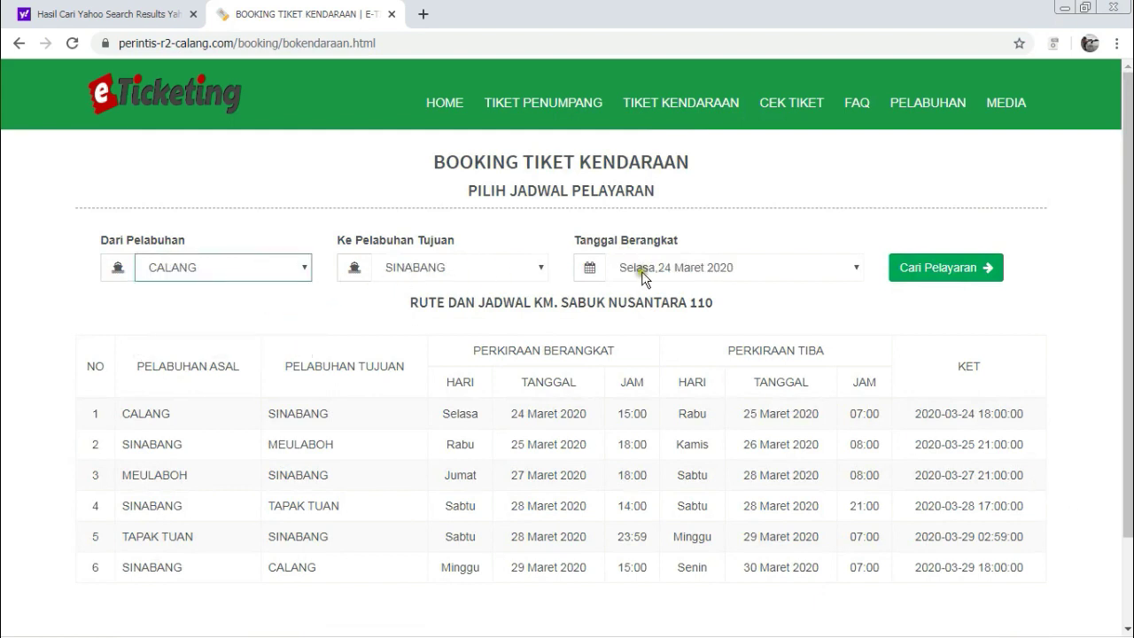
{"action": "left_click", "coordinate": [909, 282]}
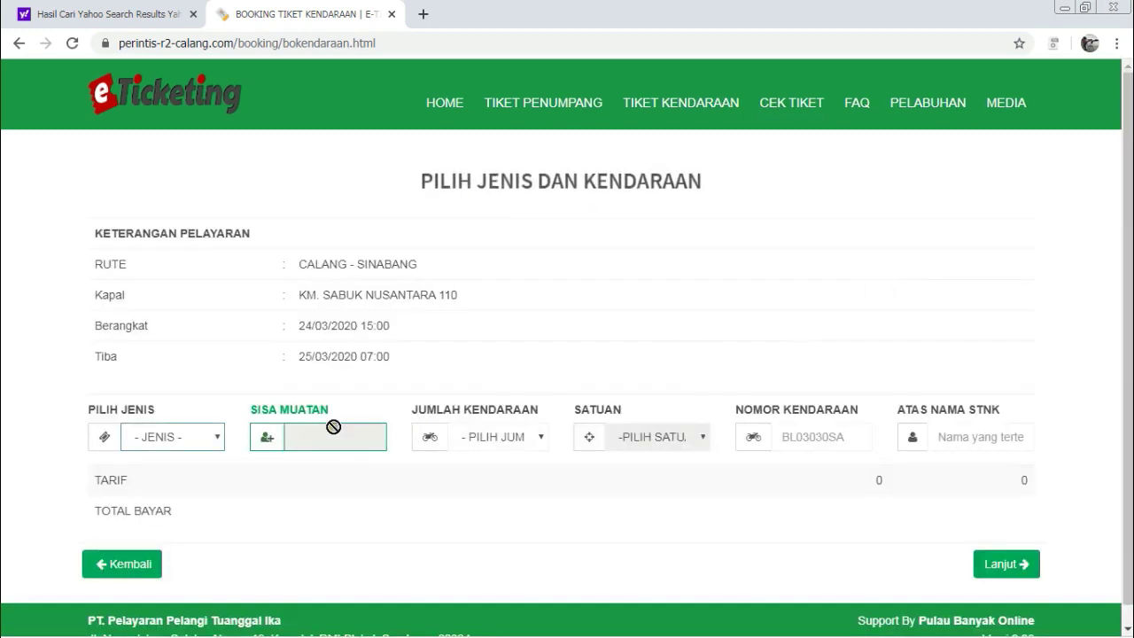
Step: Choose KENDARAAN as the booking type with 1 vehicle unit
{"action": "scroll", "coordinate": [333, 426], "scroll_direction": "down", "scroll_amount": 1}
{"action": "left_click", "coordinate": [204, 417]}
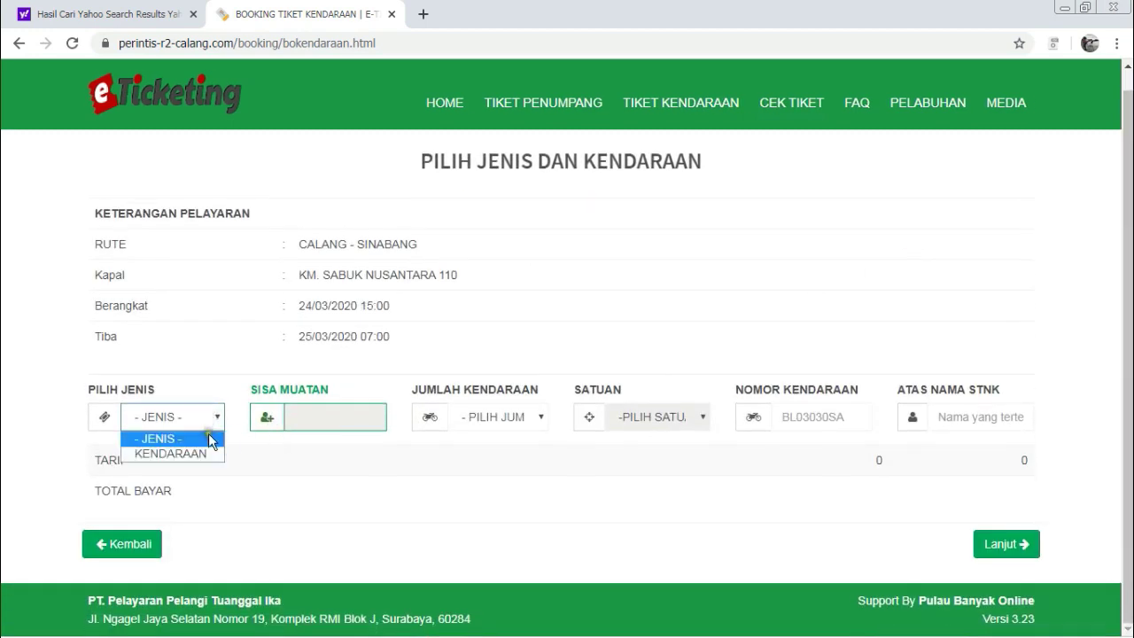
{"action": "left_click", "coordinate": [207, 453]}
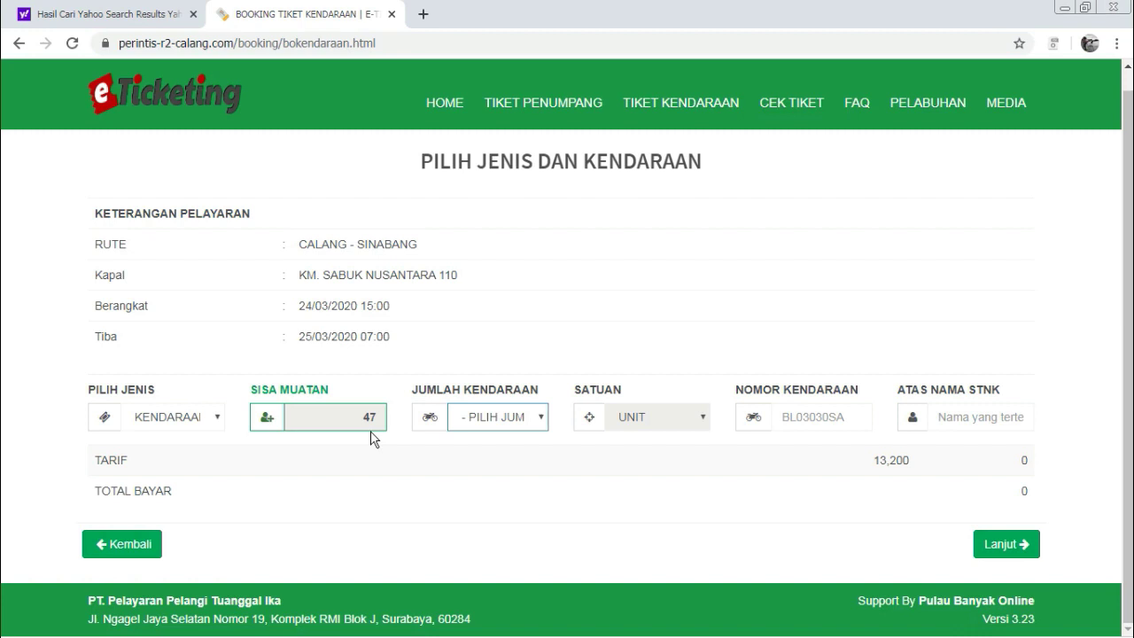
{"action": "left_click", "coordinate": [519, 416]}
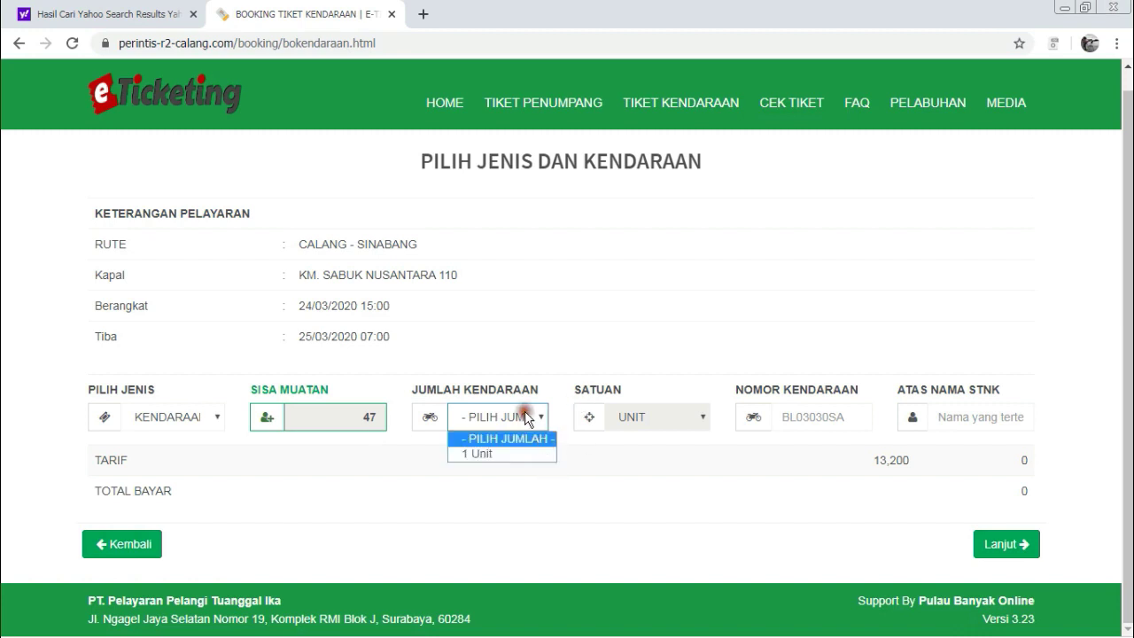
{"action": "left_click", "coordinate": [519, 447]}
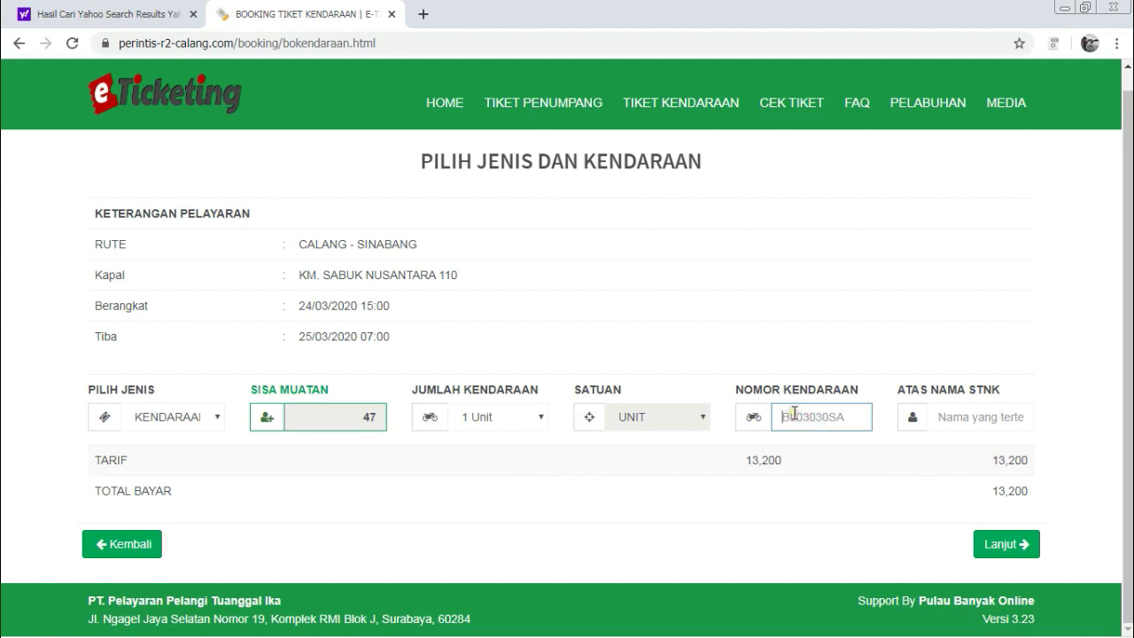
Step: Enter plate number BL 1234 AM and the registration owner's name
{"action": "type", "text": "b"}
{"action": "key", "text": "BackSpace"}
{"action": "type", "text": "B"}
{"action": "key", "text": "BackSpace"}
{"action": "type", "text": "BL 1234 AM"}
{"action": "left_click", "coordinate": [955, 414]}
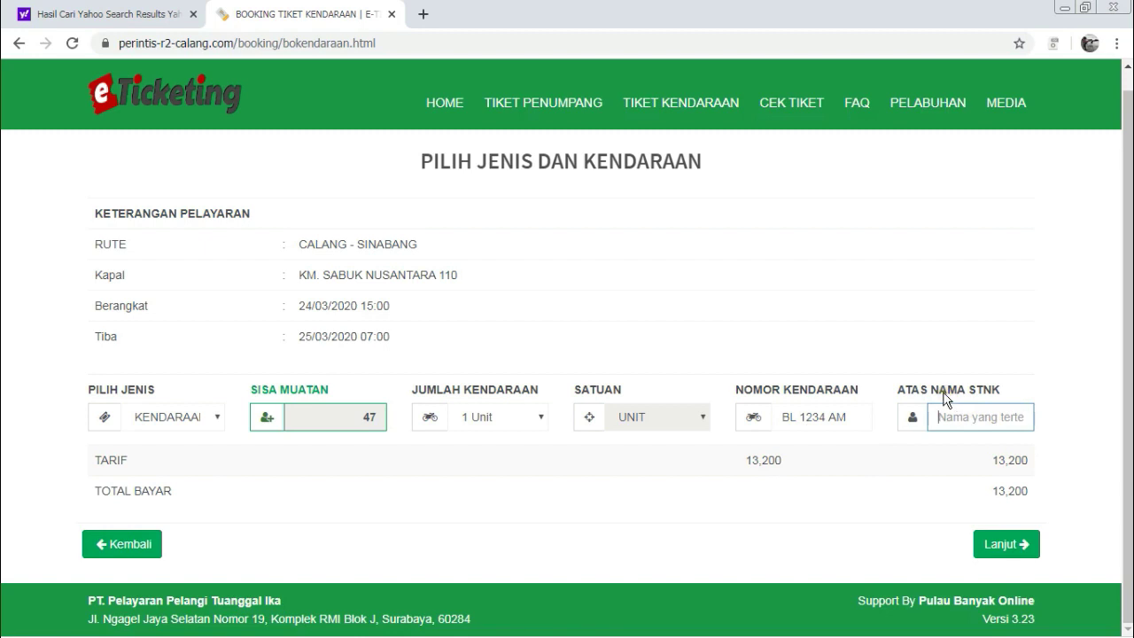
{"action": "type", "text": "ANDI"}
Step: Continue to the booking details and enter the booker's name in Nama Pemesan
{"action": "left_click", "coordinate": [1013, 546]}
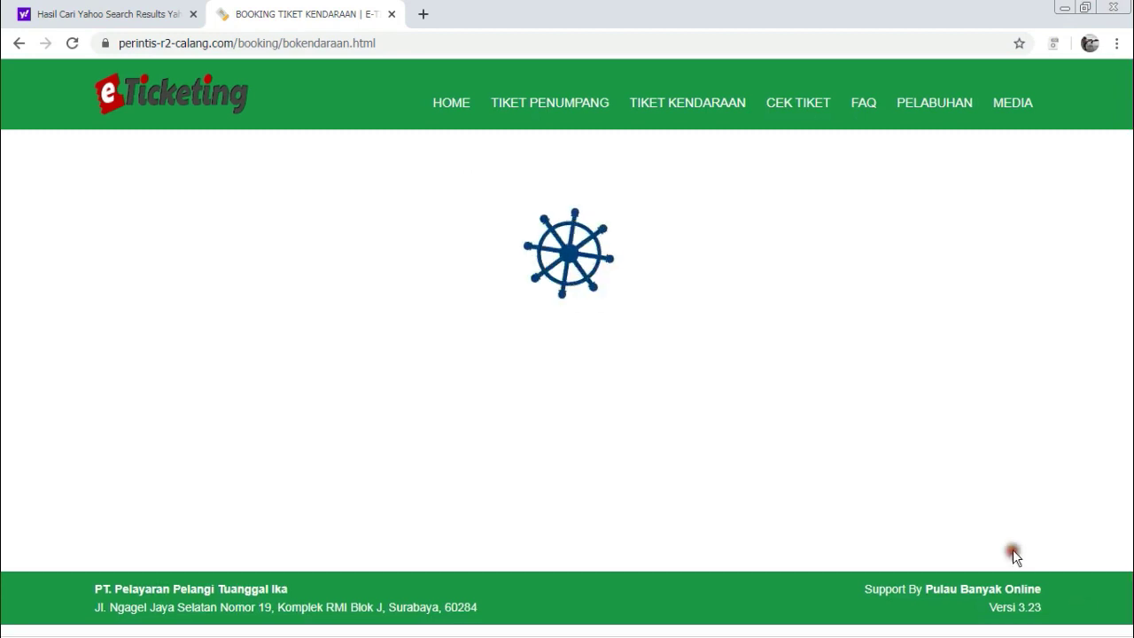
{"action": "scroll", "coordinate": [671, 471], "scroll_direction": "down", "scroll_amount": 1}
{"action": "scroll", "coordinate": [666, 447], "scroll_direction": "up", "scroll_amount": 1}
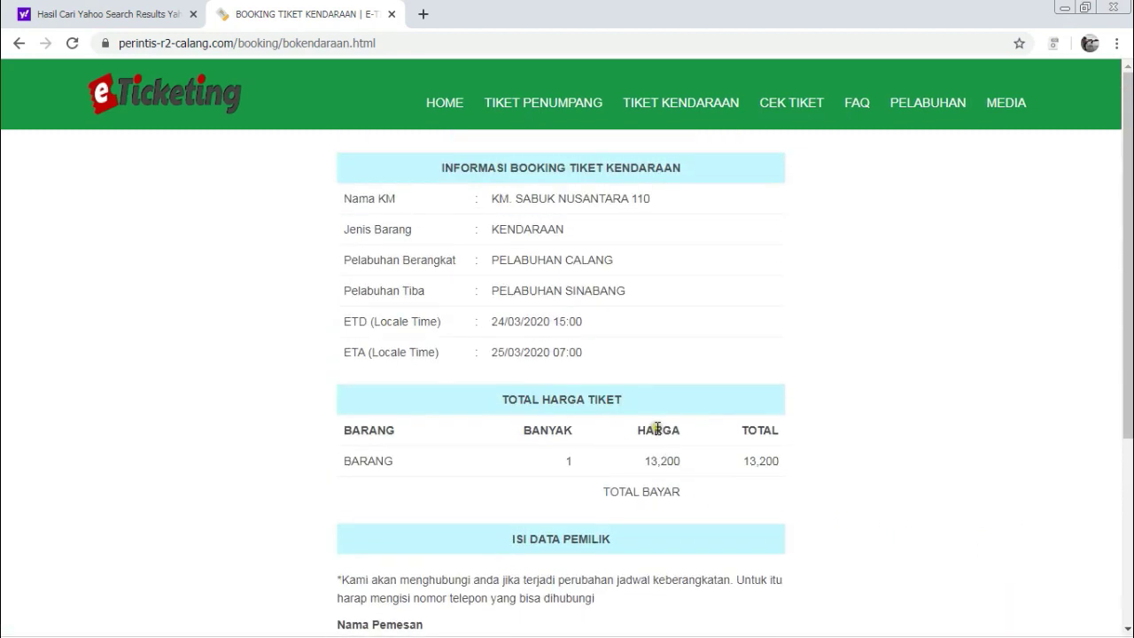
{"action": "scroll", "coordinate": [656, 418], "scroll_direction": "down", "scroll_amount": 3}
{"action": "left_click", "coordinate": [507, 402]}
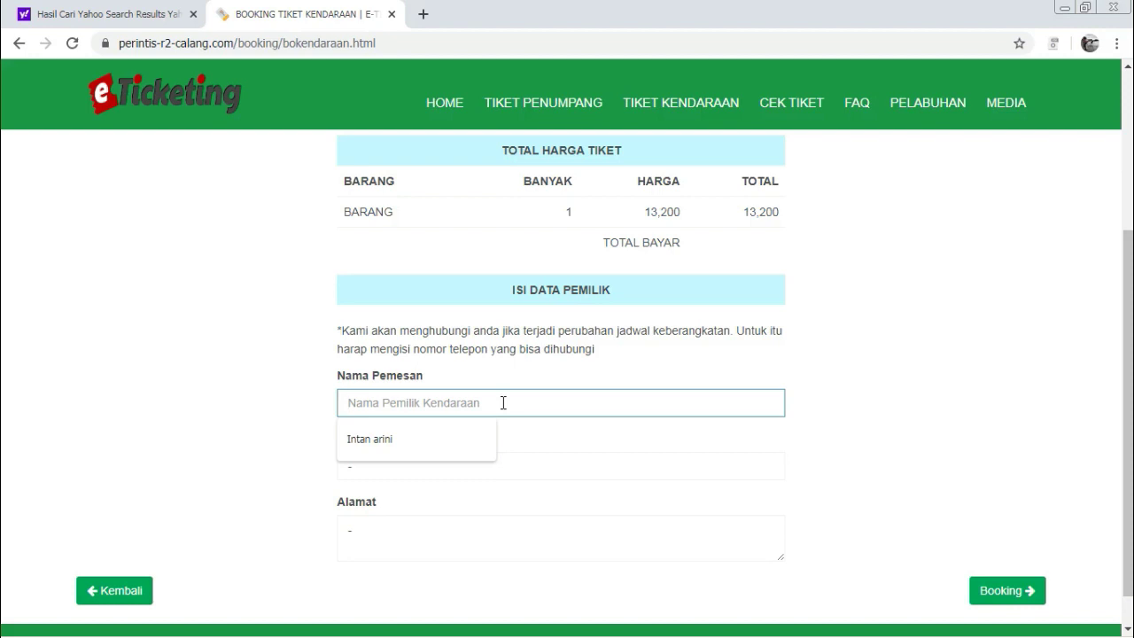
{"action": "type", "text": "aNDRA"}
{"action": "key", "text": "BackSpace"}
{"action": "key", "text": "BackSpace"}
{"action": "key", "text": "BackSpace"}
{"action": "key", "text": "BackSpace"}
{"action": "key", "text": "BackSpace"}
{"action": "type", "text": "ANDRIAN"}
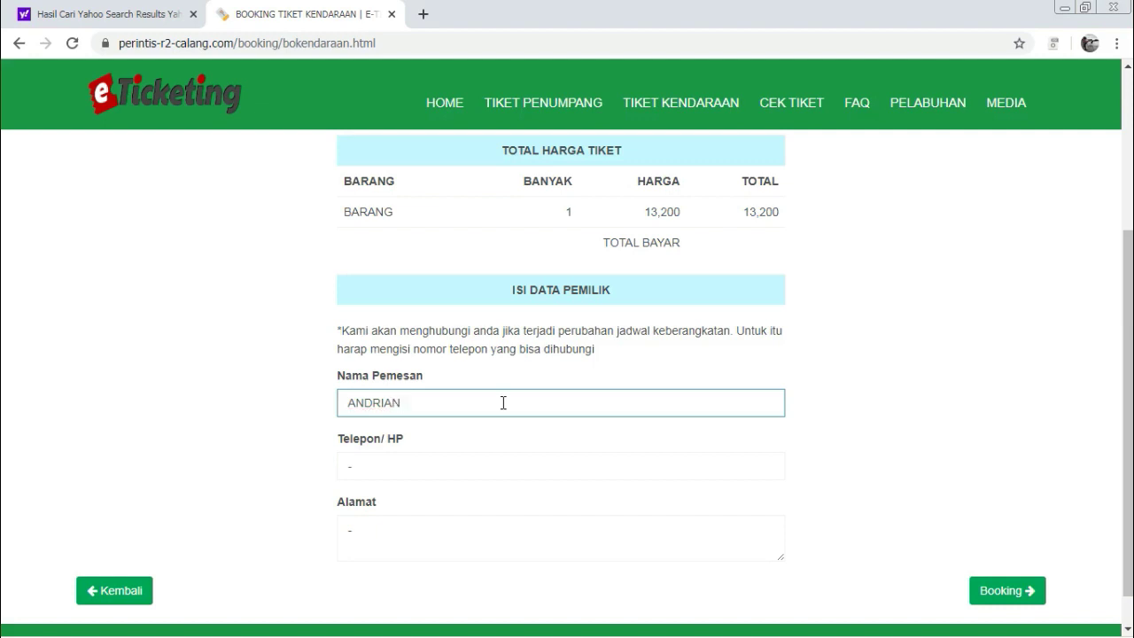
Step: Enter the booker's phone number and address SINABANG, then submit the vehicle booking
{"action": "left_click", "coordinate": [479, 467]}
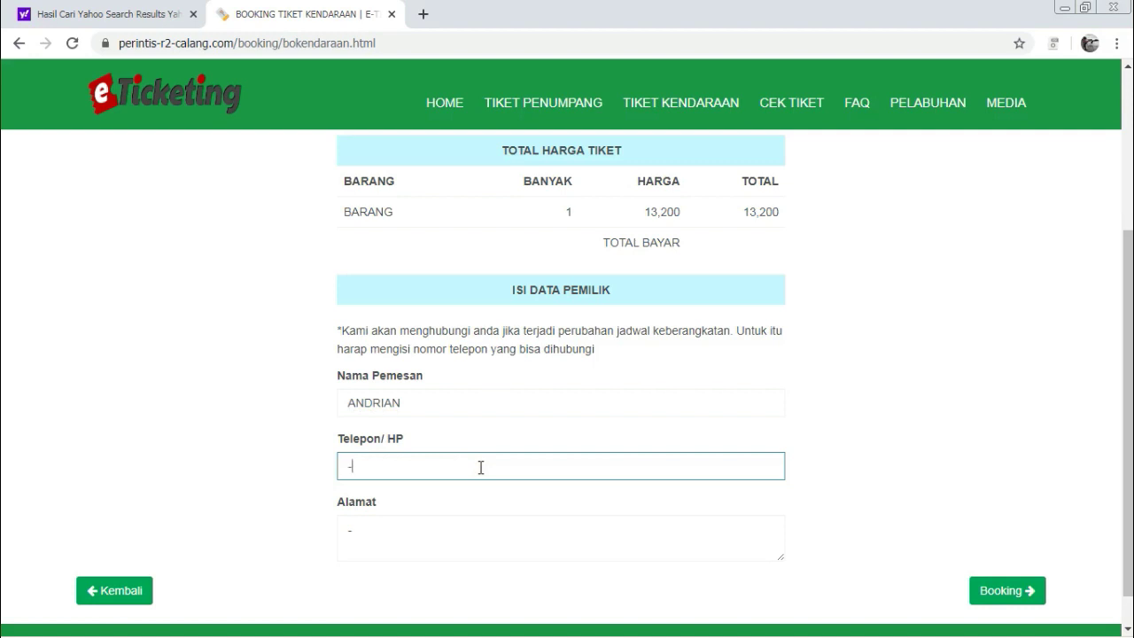
{"action": "left_click", "coordinate": [371, 538]}
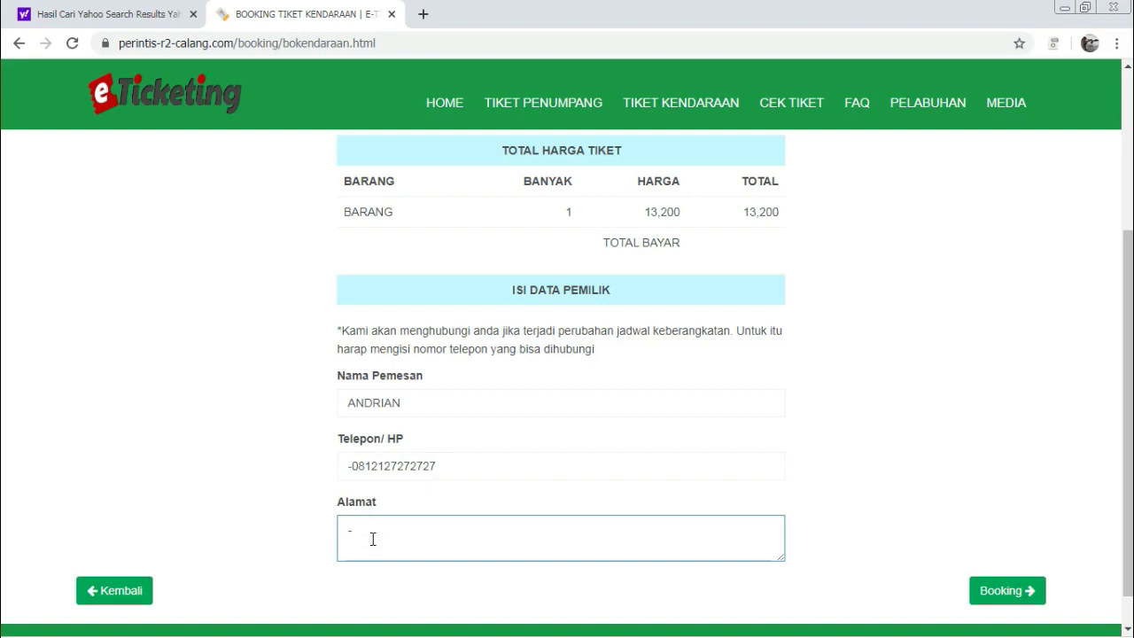
{"action": "type", "text": "SINABANG"}
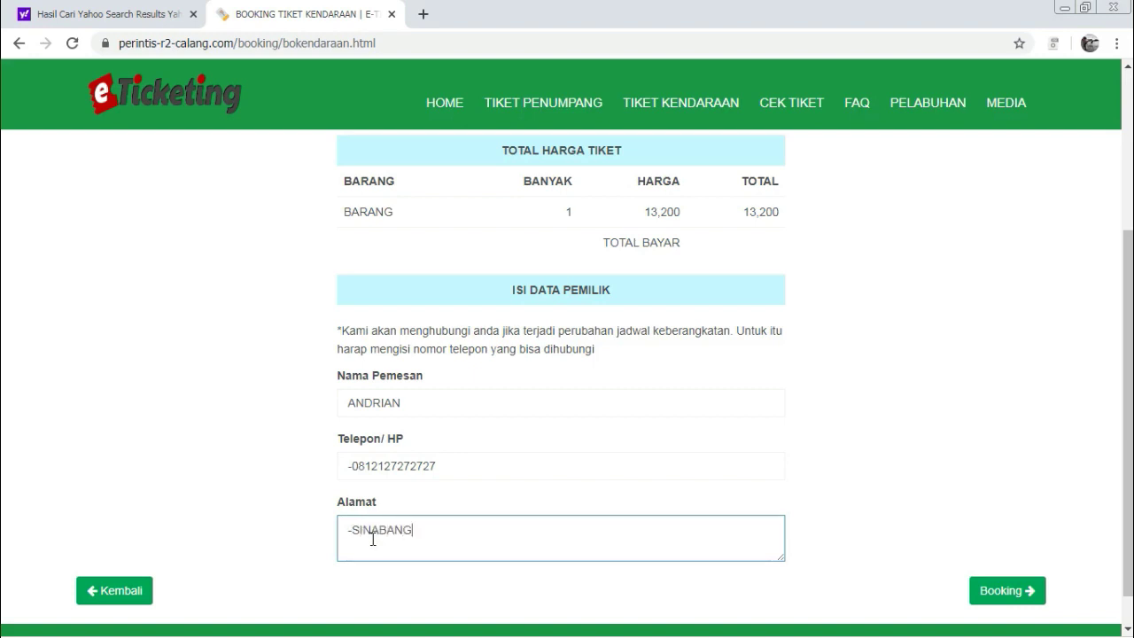
{"action": "left_click", "coordinate": [990, 588]}
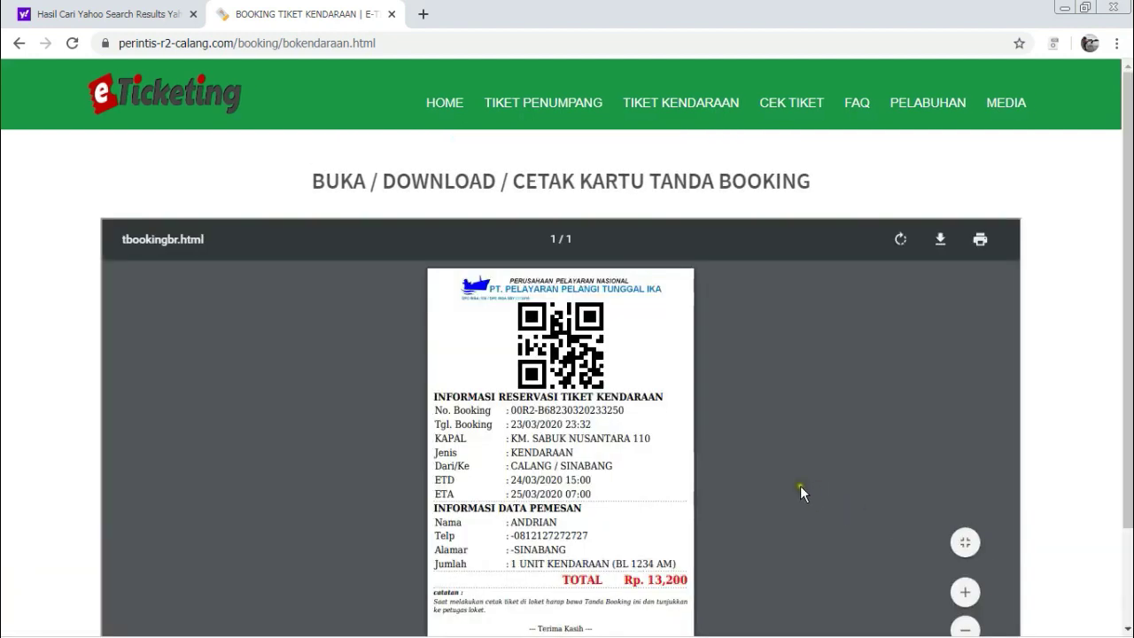
Step: View the vehicle booking card for BL 1234 AM, Calang–Sinabang, Rp. 13,200
{"action": "scroll", "coordinate": [769, 479], "scroll_direction": "down", "scroll_amount": 1}
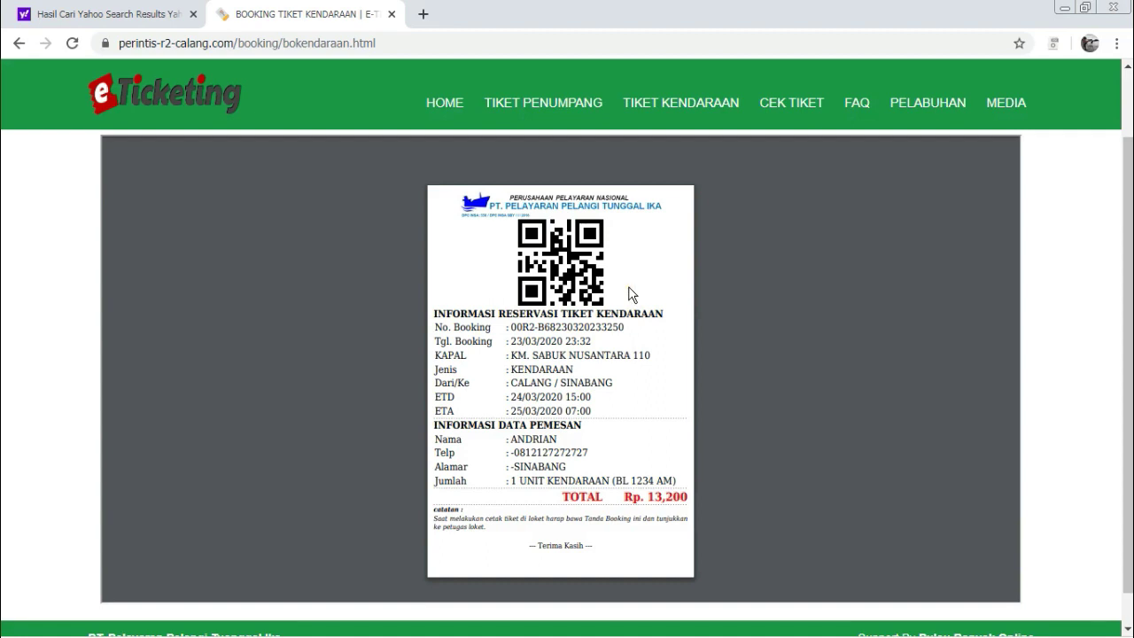
{"action": "mouse_move", "coordinate": [627, 464]}
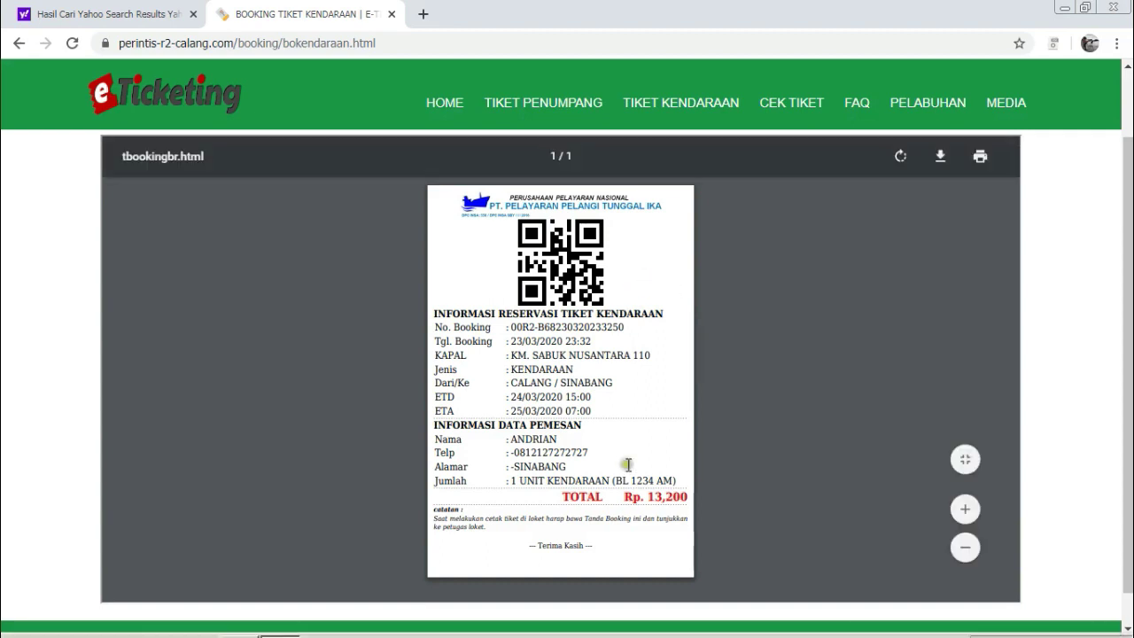